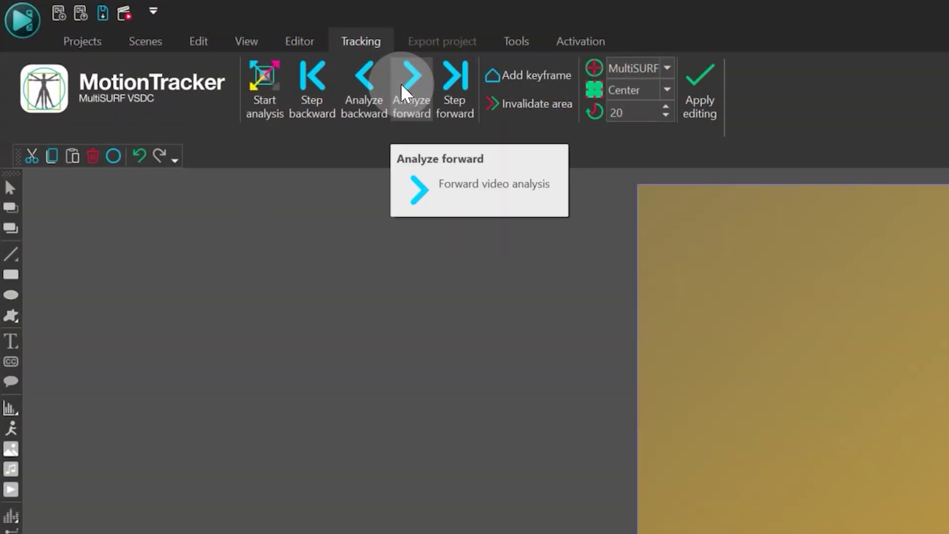
# - Preview the finished smoke-trail result, then return to Plane.vproj with the airplane clip on Layer 1
pyautogui.click(401, 84)
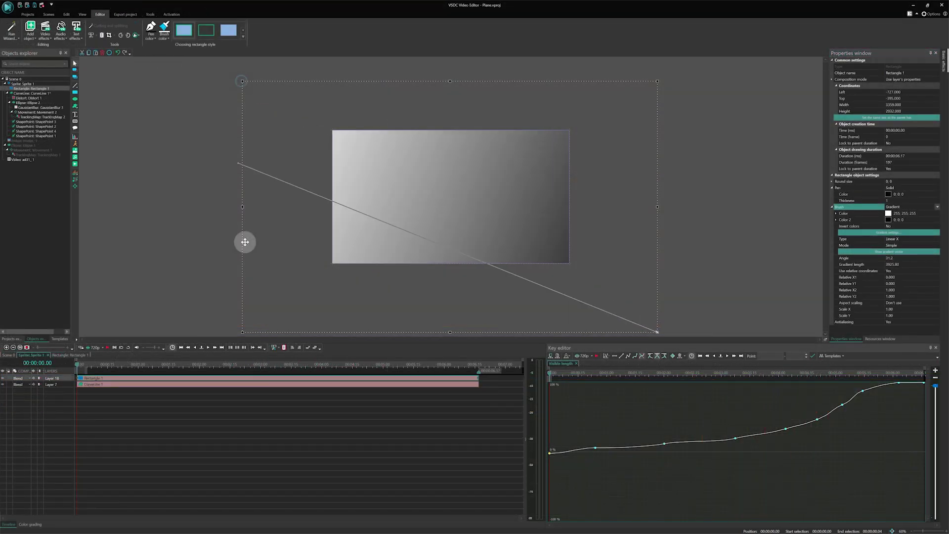
pyautogui.moveTo(244, 242); pyautogui.dragTo(242, 331)
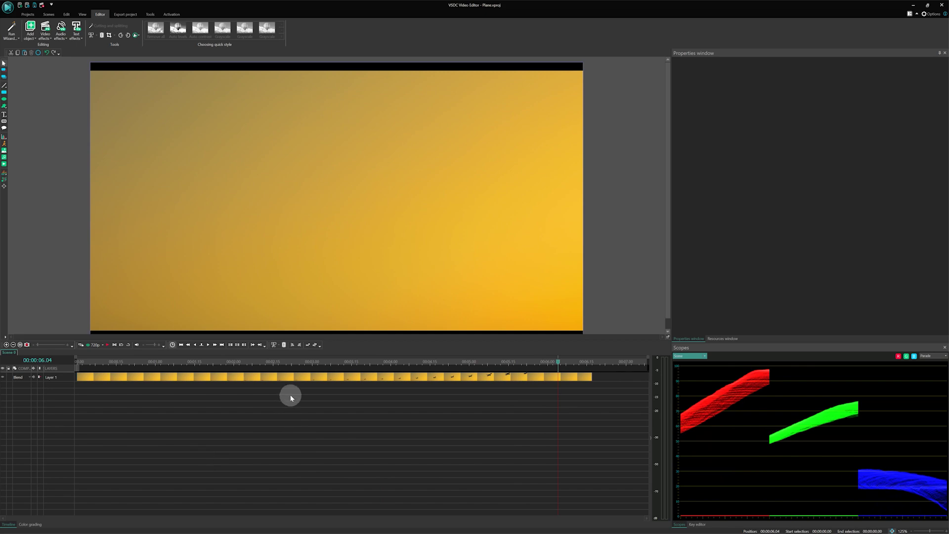
# - Create a movement map from the airplane clip and save it to open Motion Tracker
pyautogui.rightClick(296, 379)
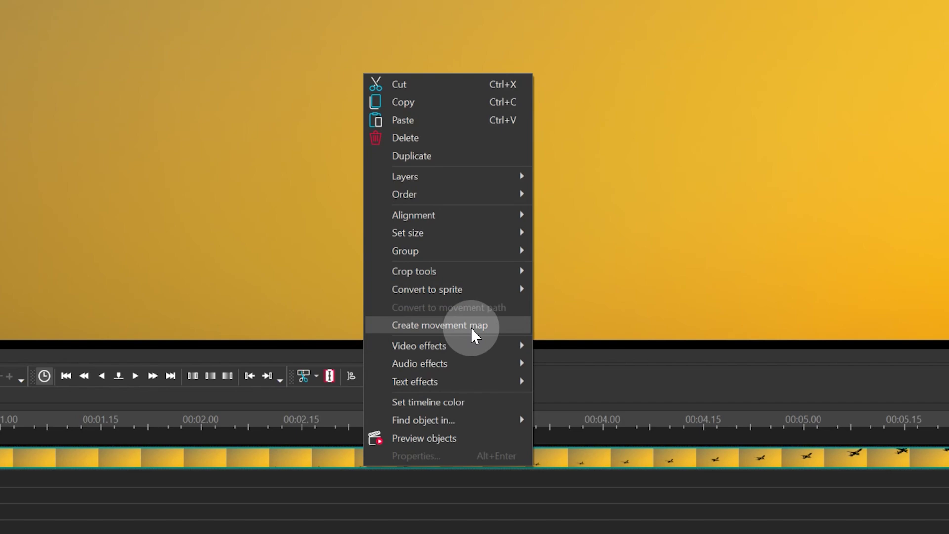
pyautogui.click(470, 325)
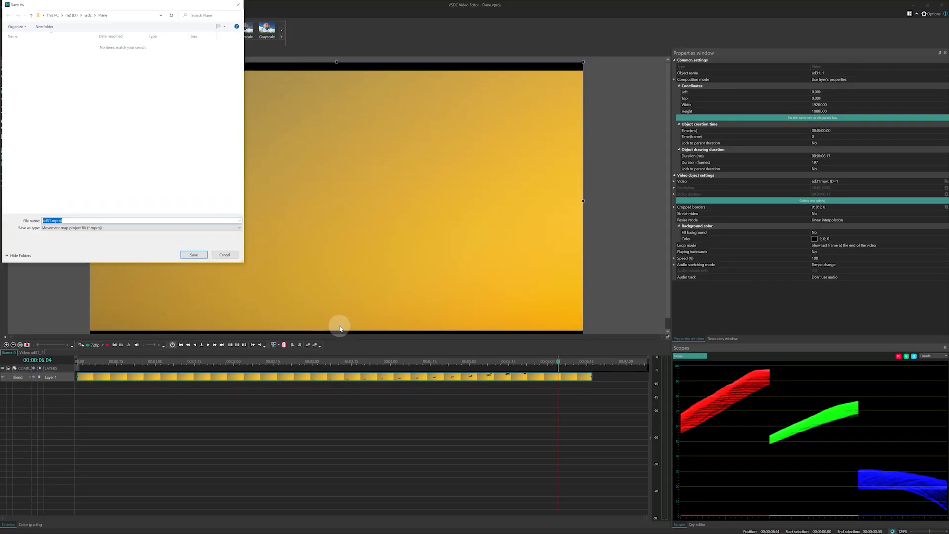
pyautogui.click(193, 255)
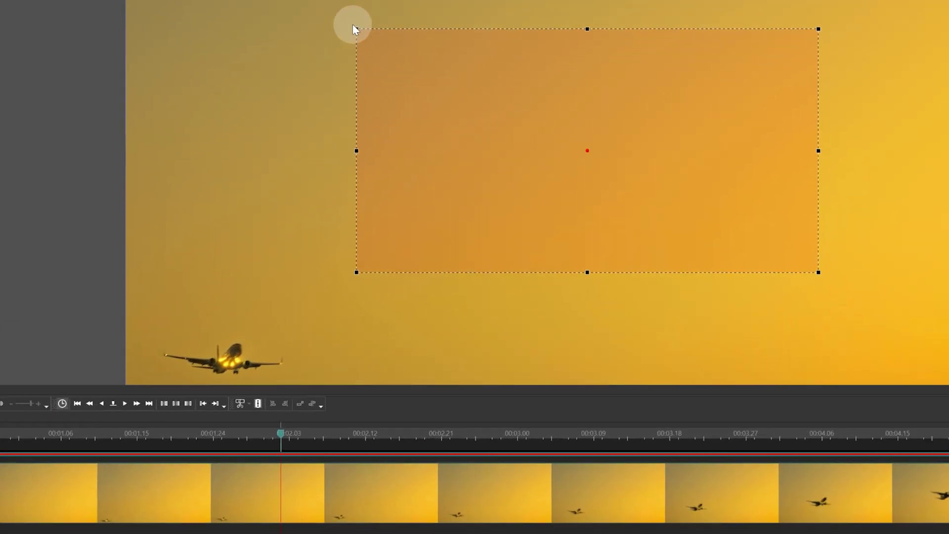
# - Shrink the tracking rectangle and fit it tightly around the airplane
pyautogui.moveTo(344, 130); pyautogui.dragTo(551, 233)
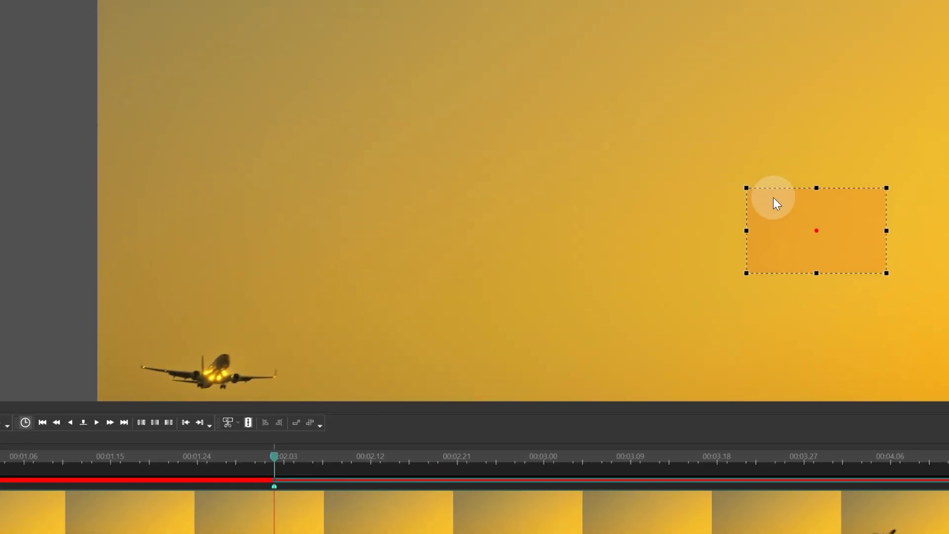
pyautogui.moveTo(773, 197); pyautogui.dragTo(173, 316)
pyautogui.moveTo(281, 303); pyautogui.dragTo(278, 351)
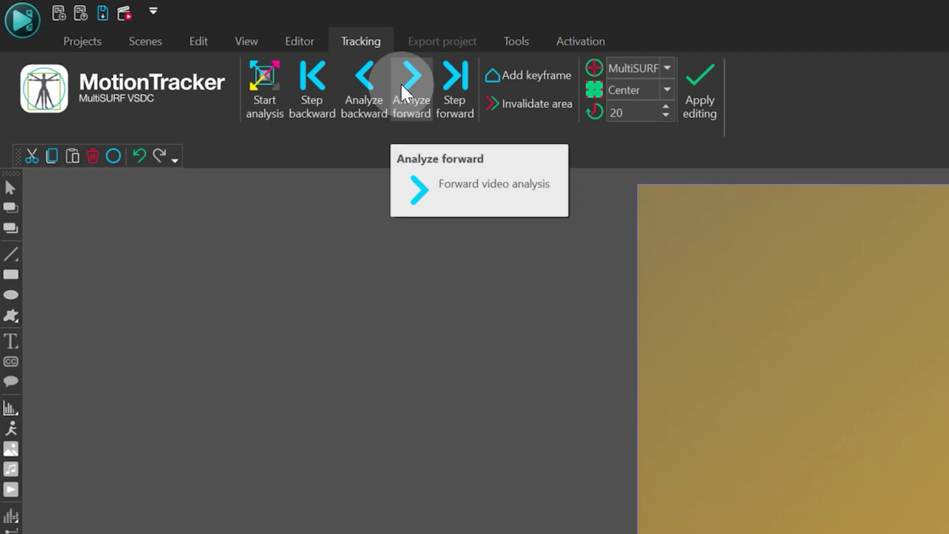
# - Track the plane forward and backward across the clip, apply the results, and save the map
pyautogui.click(401, 91)
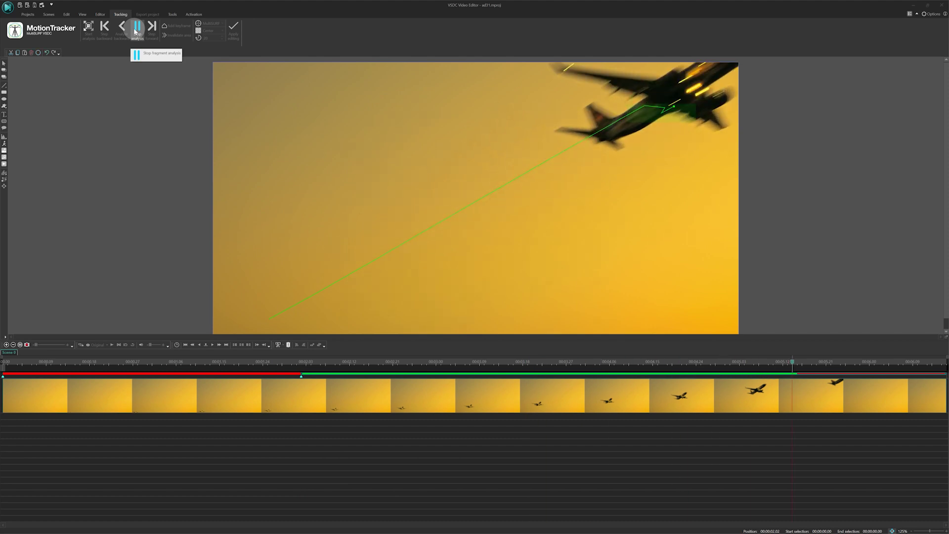
pyautogui.click(135, 31)
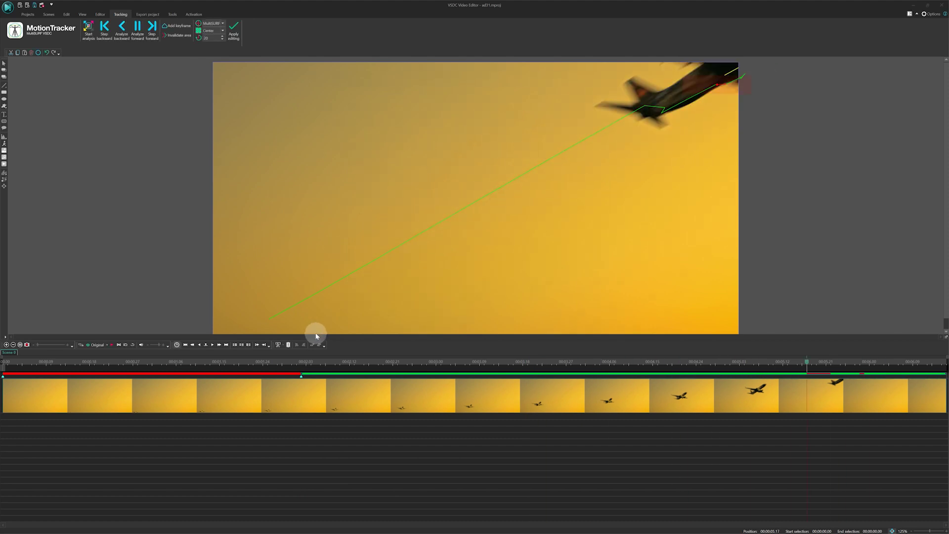
pyautogui.click(301, 362)
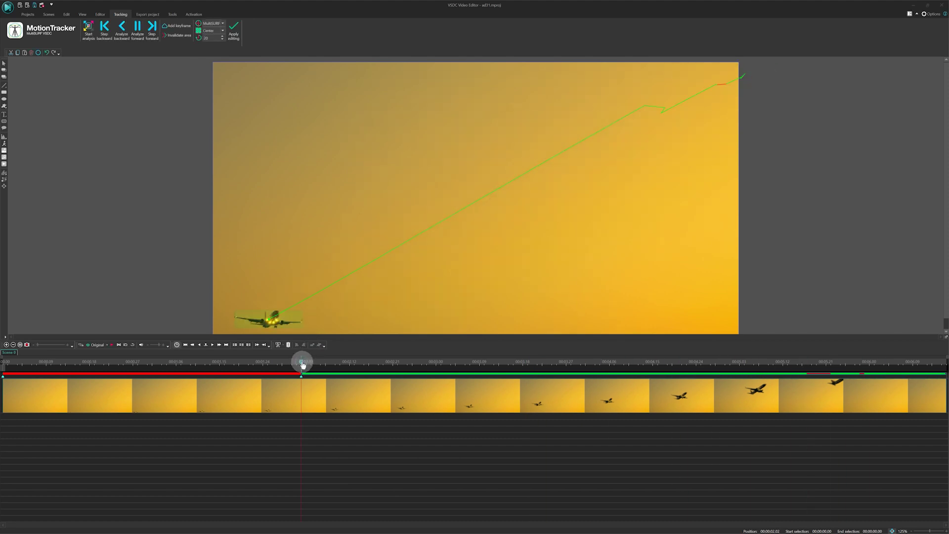
pyautogui.click(121, 33)
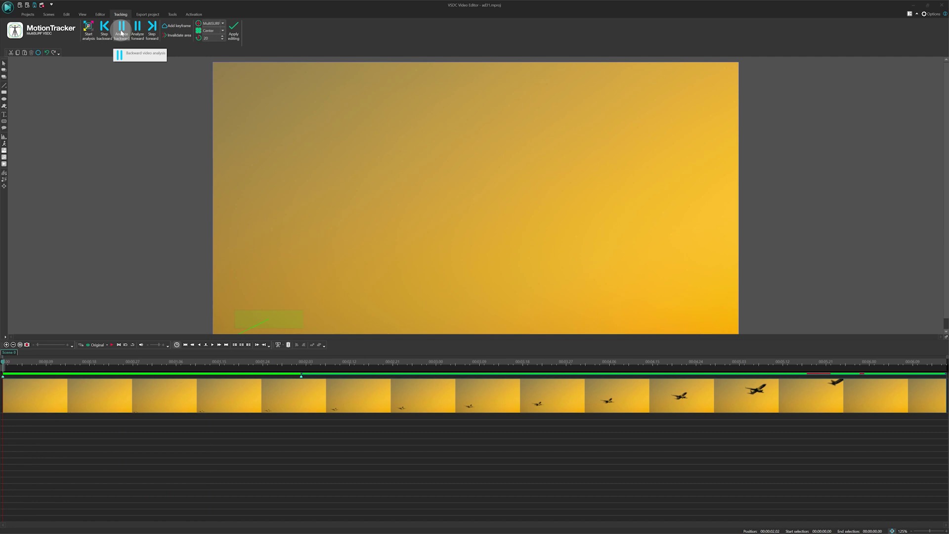
pyautogui.click(231, 30)
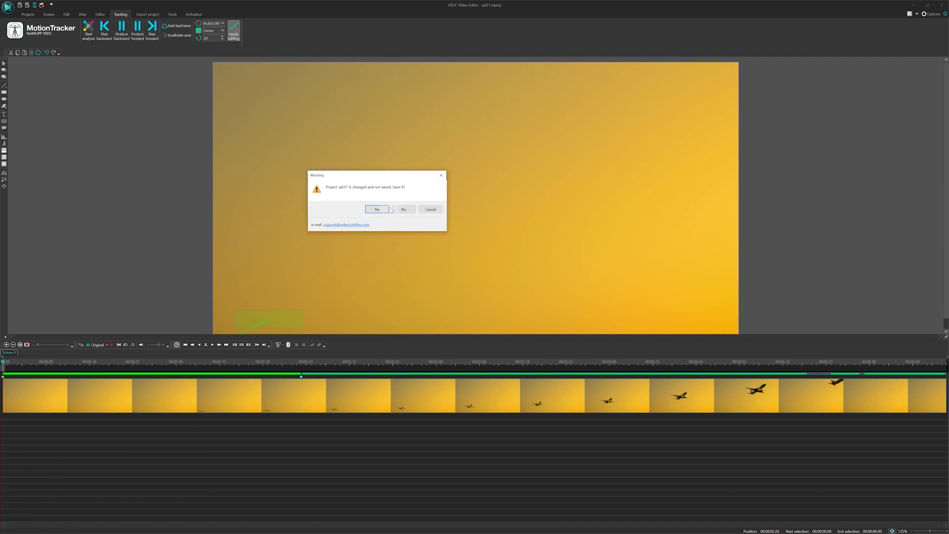
pyautogui.click(376, 209)
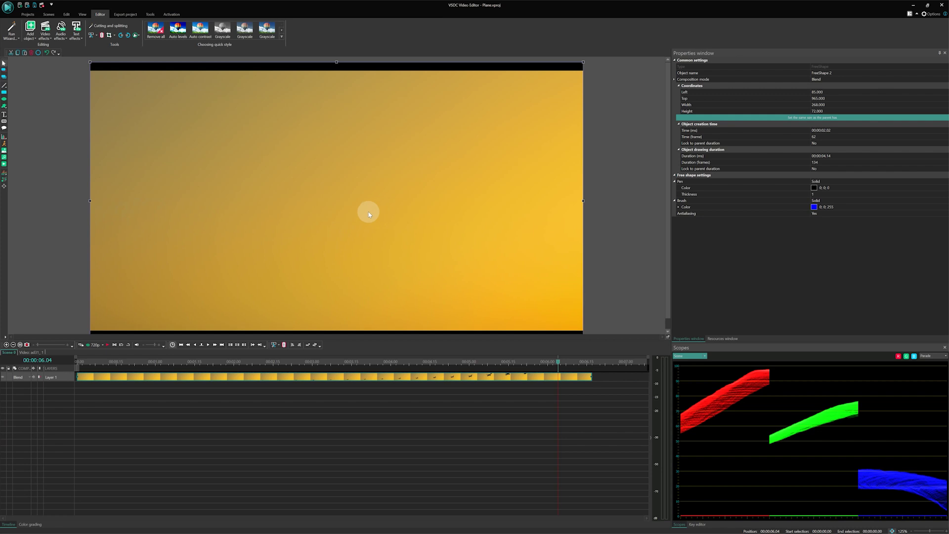
# - At 00:00:02.12, draw a white ellipse by the plane and extend its clip back to 0
pyautogui.click(266, 363)
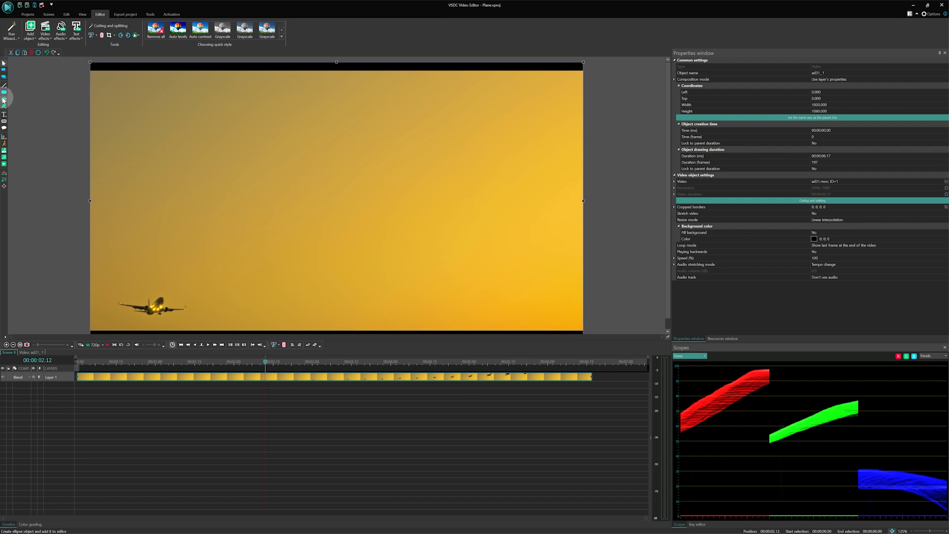
pyautogui.click(4, 99)
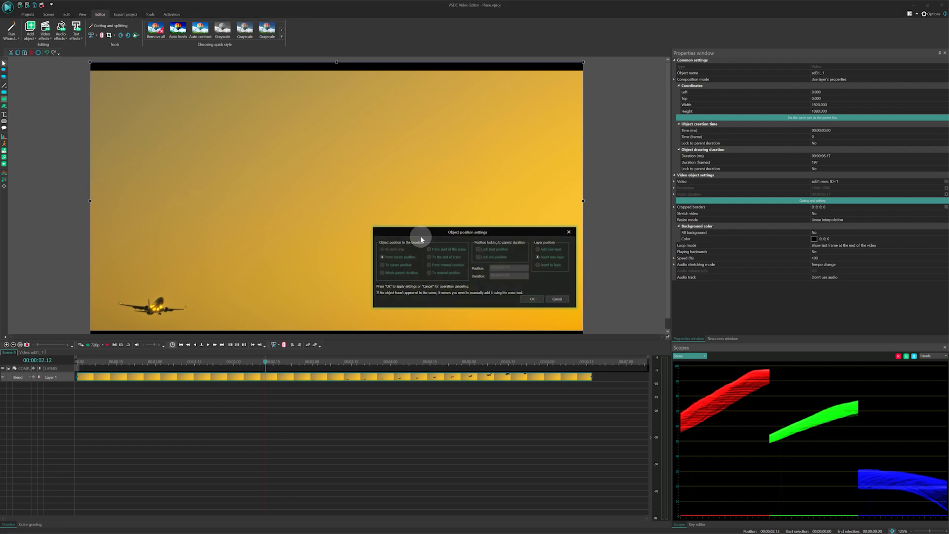
pyautogui.click(531, 298)
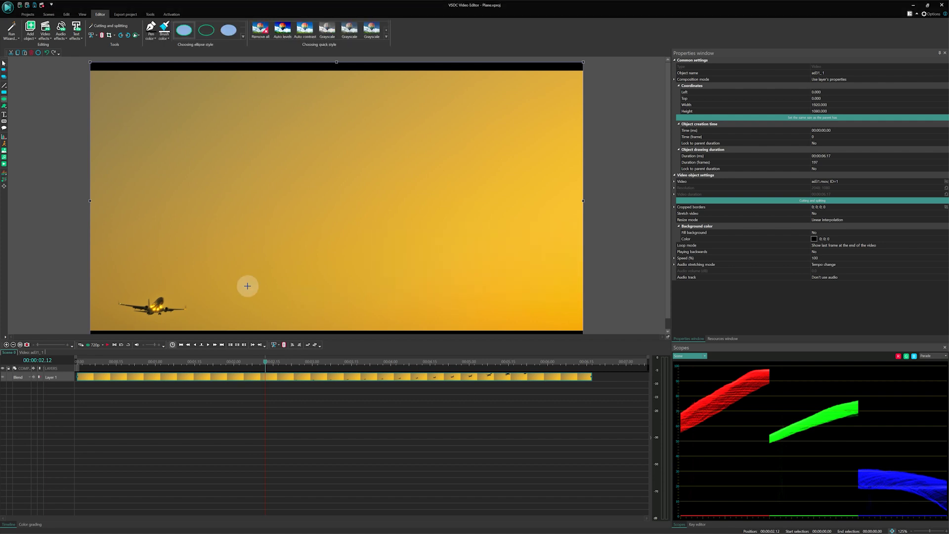
pyautogui.moveTo(114, 295); pyautogui.dragTo(201, 319)
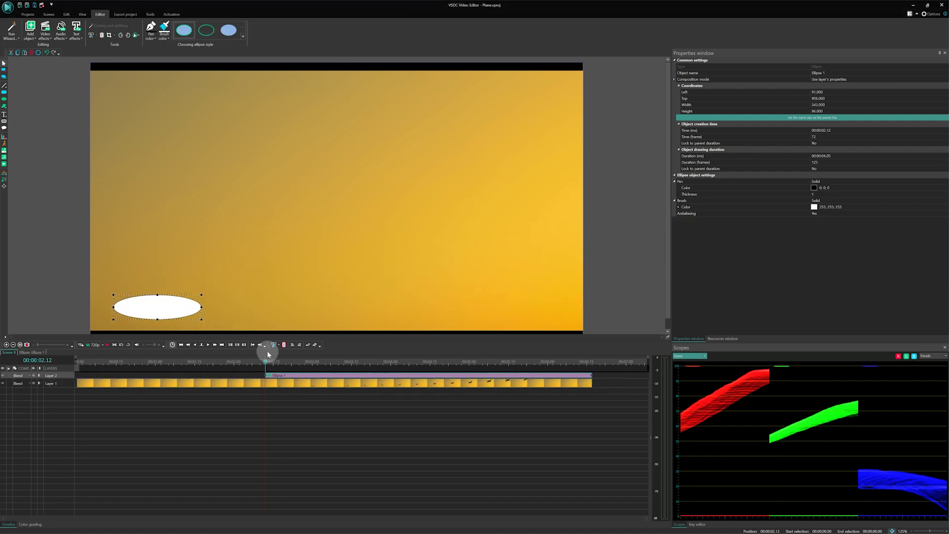
pyautogui.moveTo(265, 376); pyautogui.dragTo(77, 375)
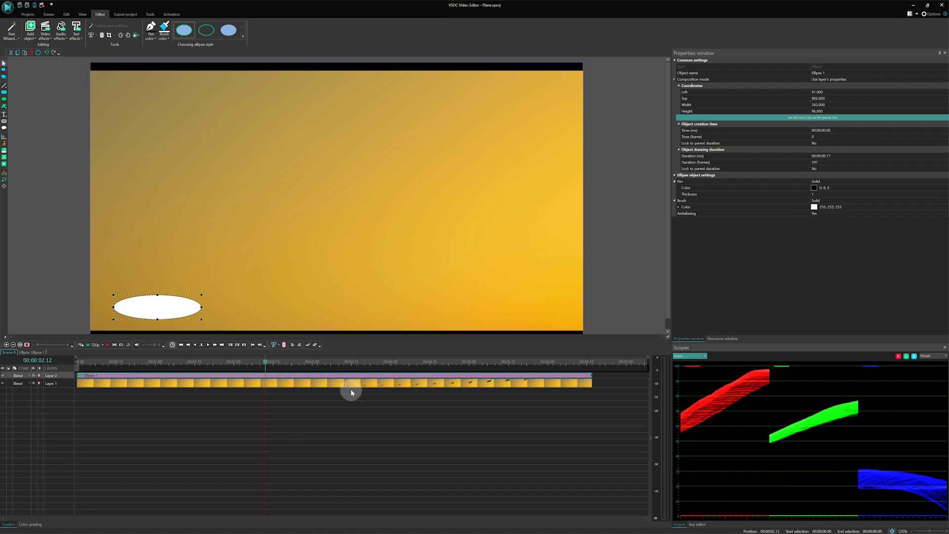
# - Inside Ellipse 1's timeline, add a Movement map object to reach Object position settings with ad31.mproj
pyautogui.doubleClick(327, 376)
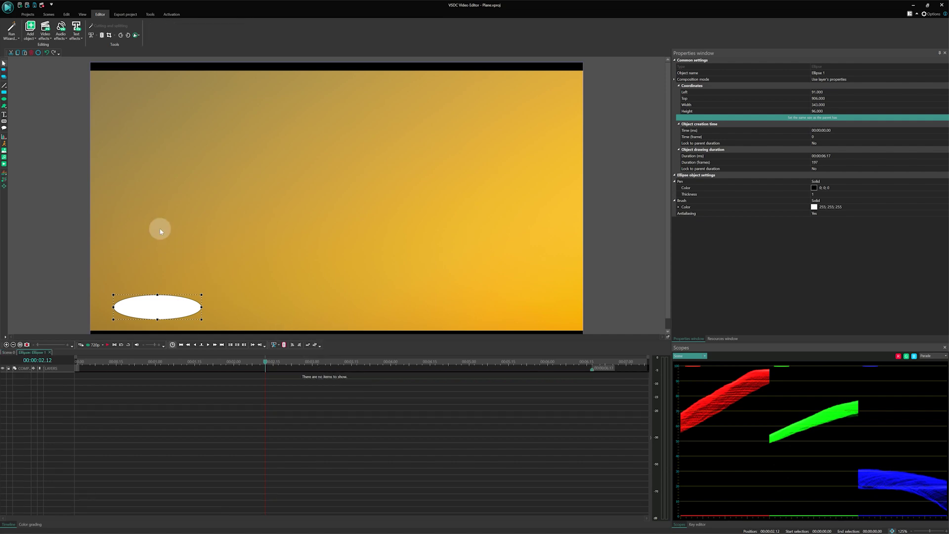
pyautogui.click(29, 31)
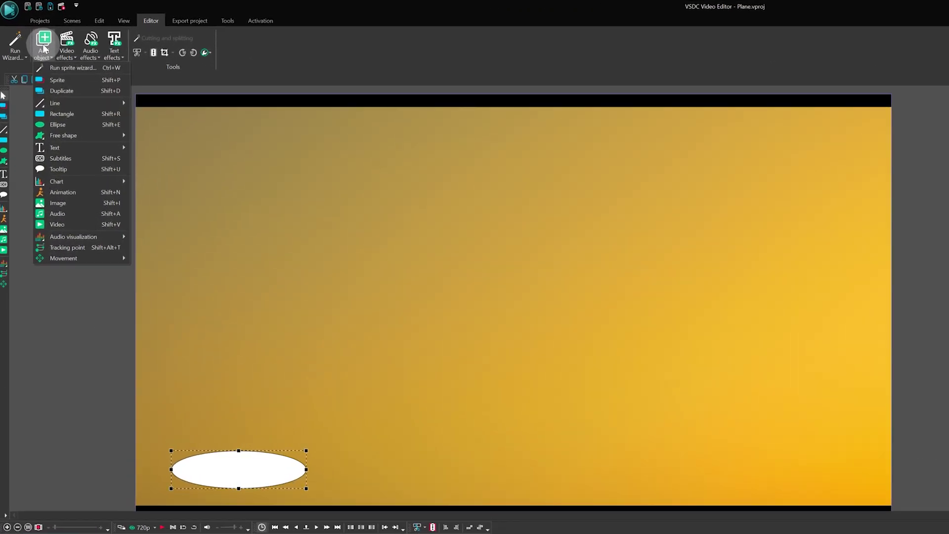
pyautogui.moveTo(88, 304)
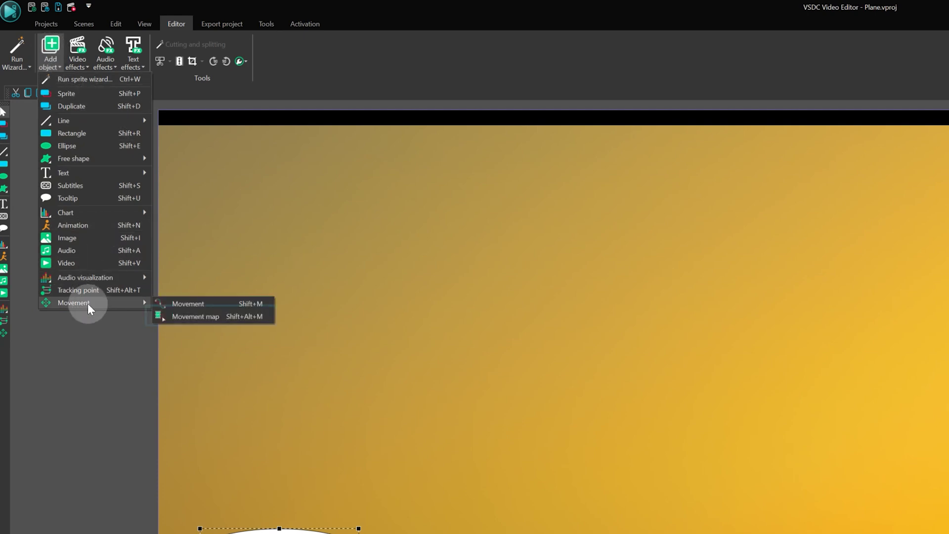
pyautogui.click(194, 320)
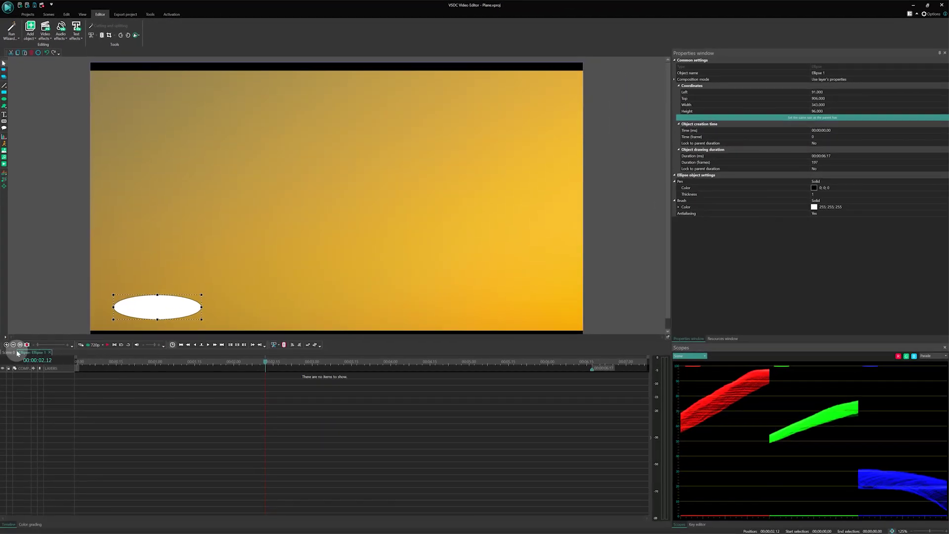
pyautogui.click(10, 352)
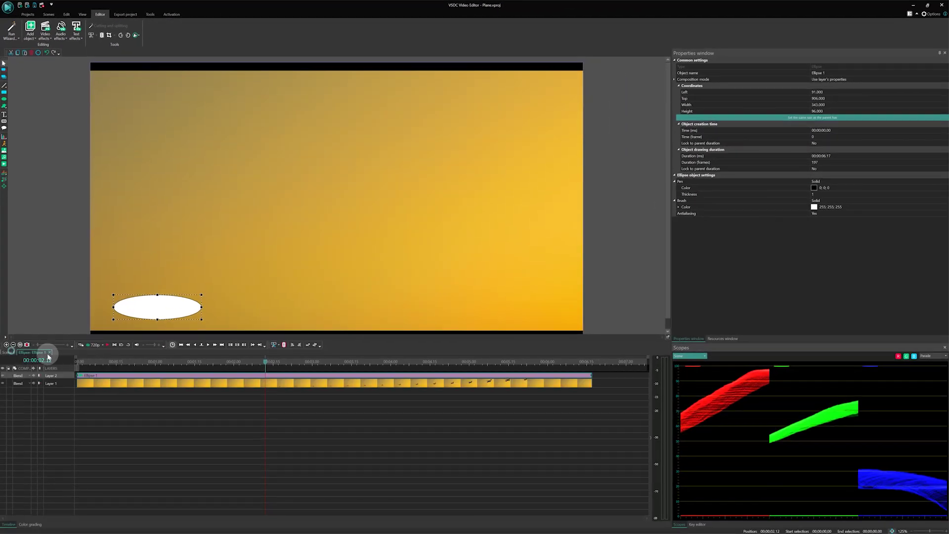
pyautogui.click(201, 406)
pyautogui.click(34, 36)
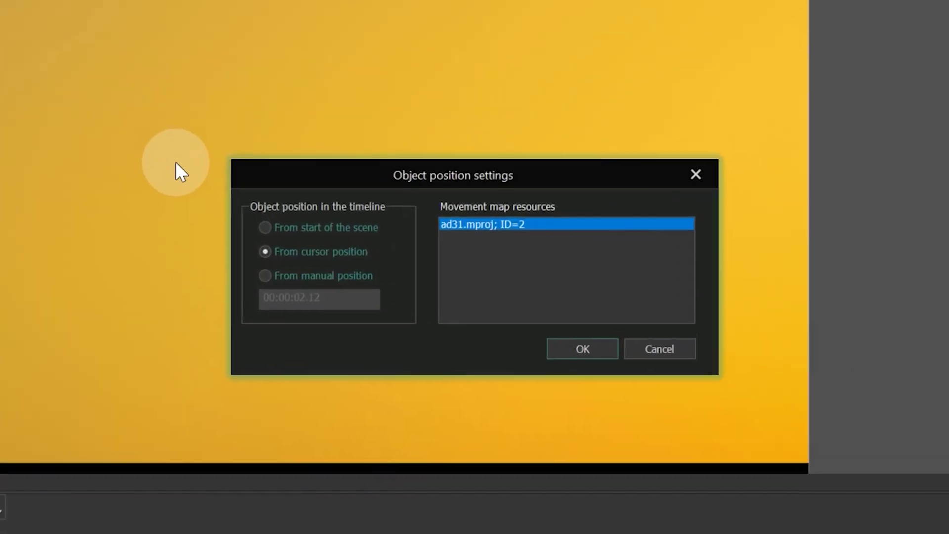
# - Apply the ad31.mproj movement from scene start, shift the ellipse over the plane, and play back
pyautogui.click(259, 231)
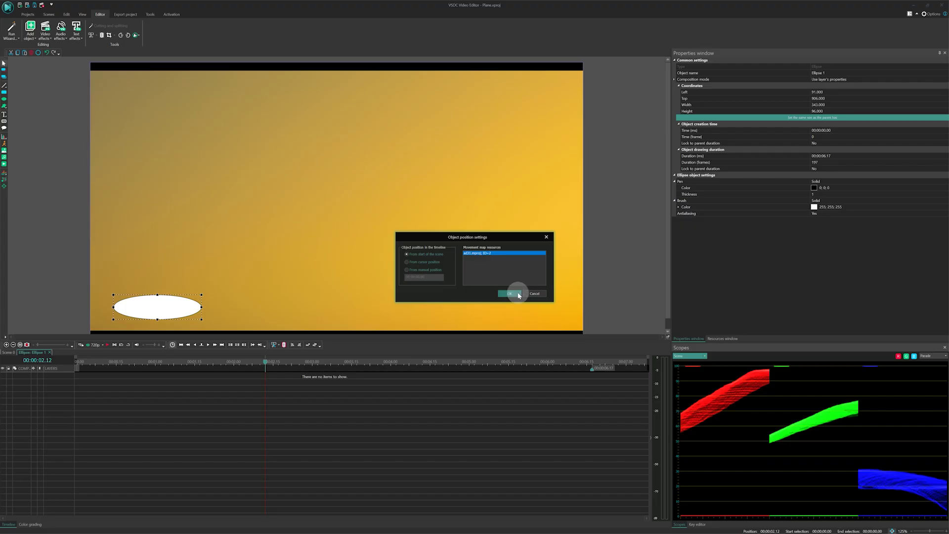
pyautogui.click(584, 350)
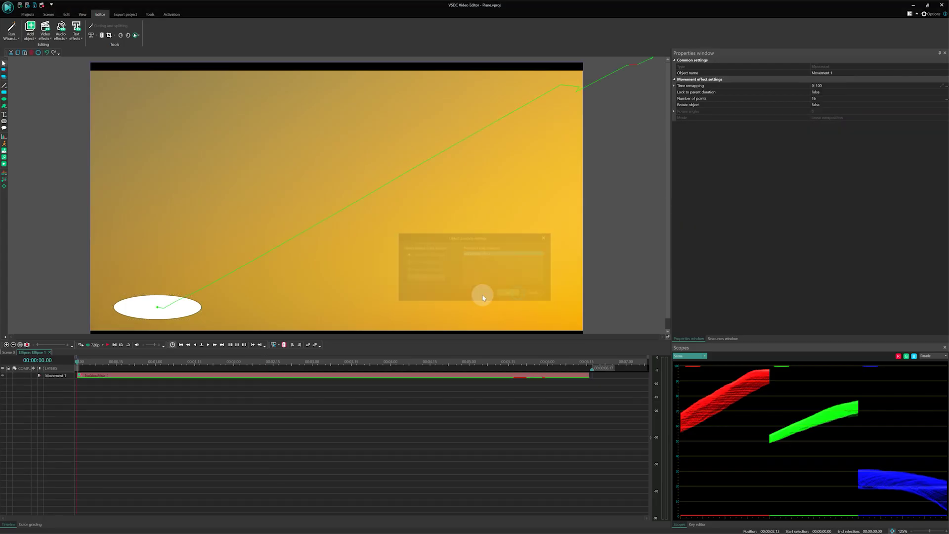
pyautogui.click(177, 362)
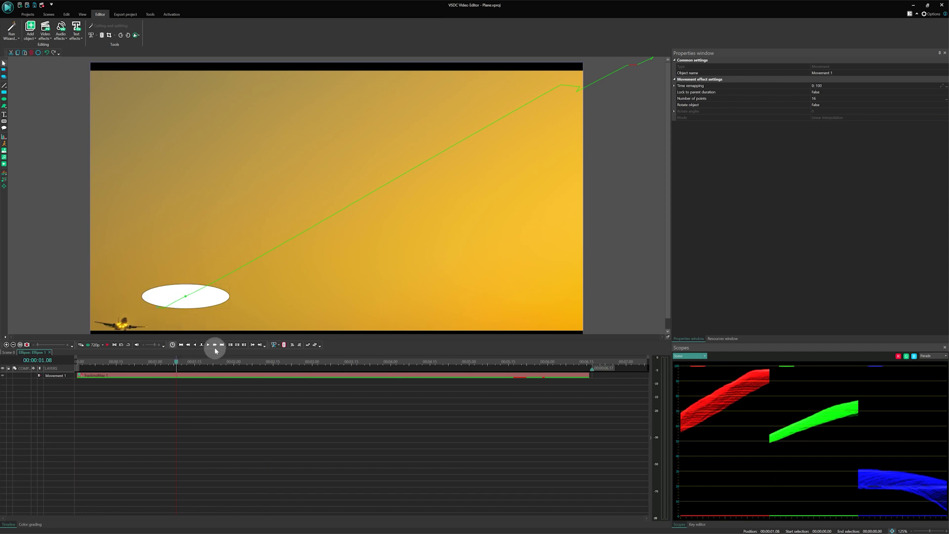
pyautogui.click(237, 364)
pyautogui.moveTo(220, 300); pyautogui.dragTo(171, 316)
pyautogui.click(183, 363)
pyautogui.press('space')
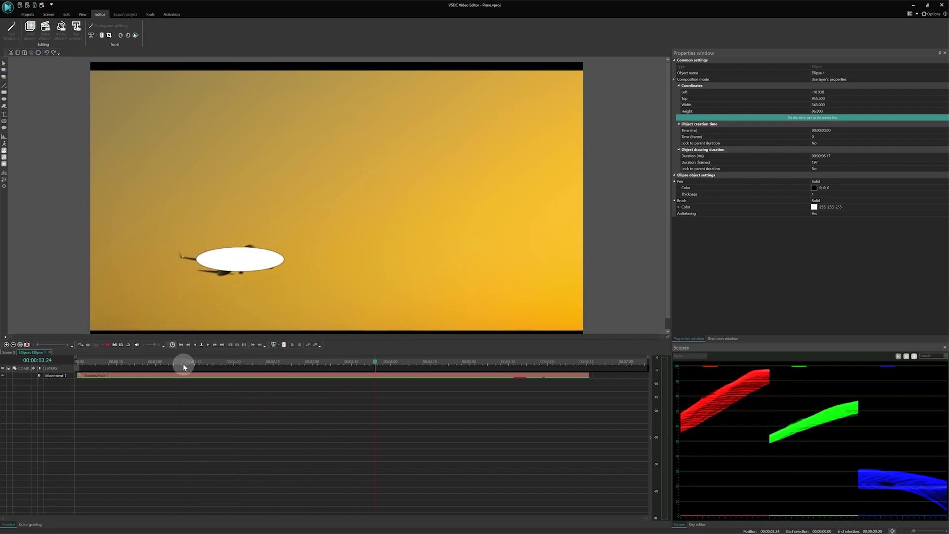
# - Snip the preview frame with Win+Shift+S and paste it into Scene 0 as Image_1
pyautogui.click(10, 352)
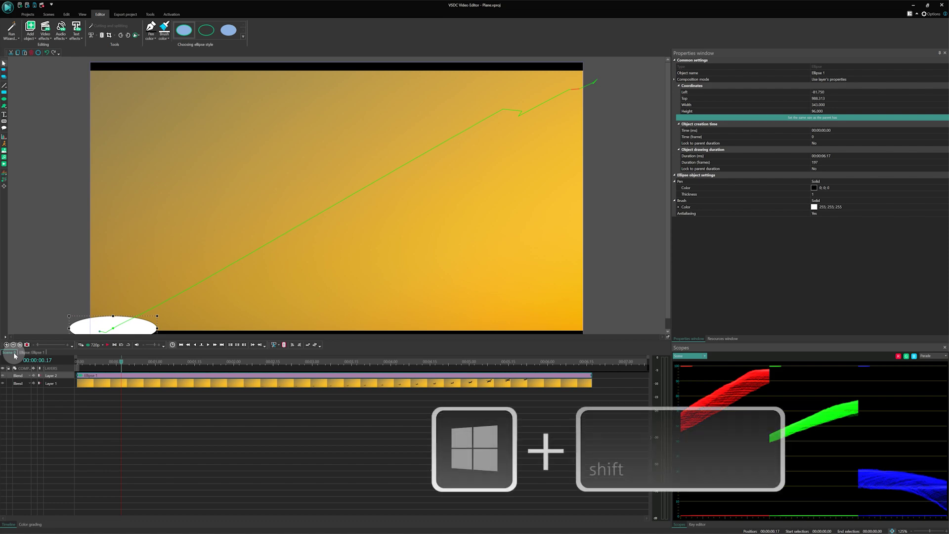
pyautogui.press('super+shift+s')
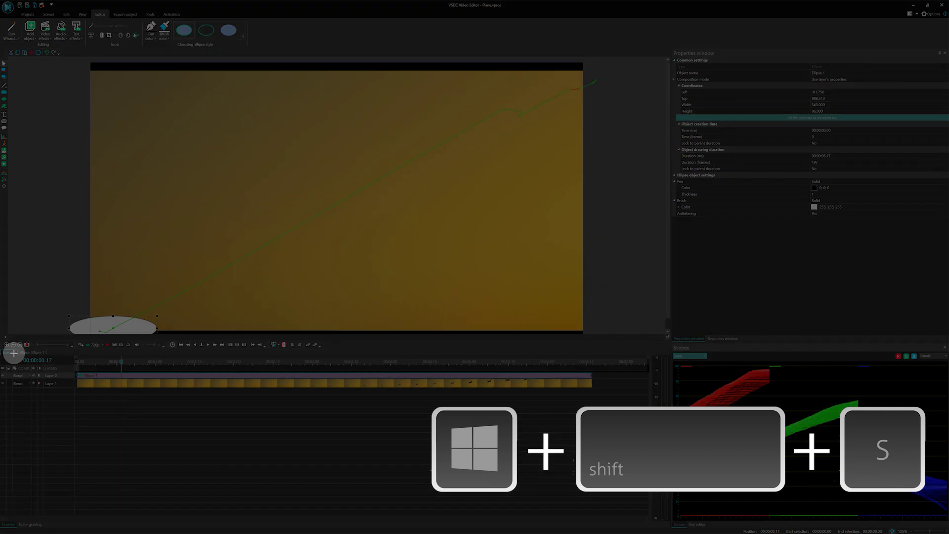
pyautogui.moveTo(90, 62); pyautogui.dragTo(582, 333)
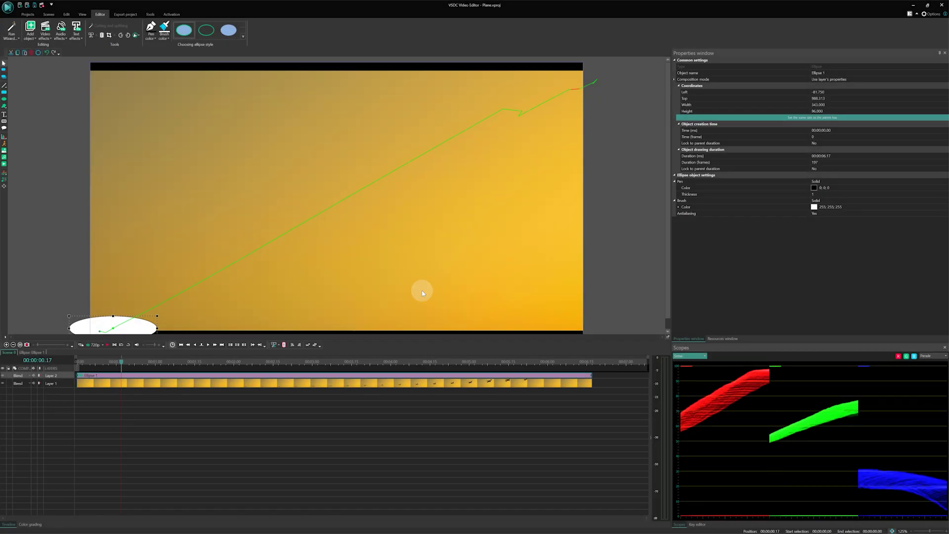
pyautogui.rightClick(306, 428)
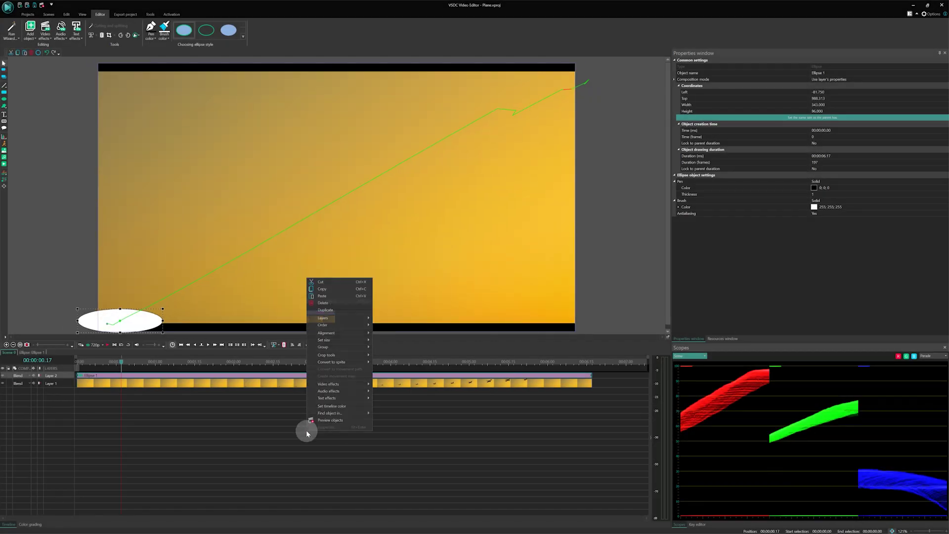
pyautogui.click(332, 302)
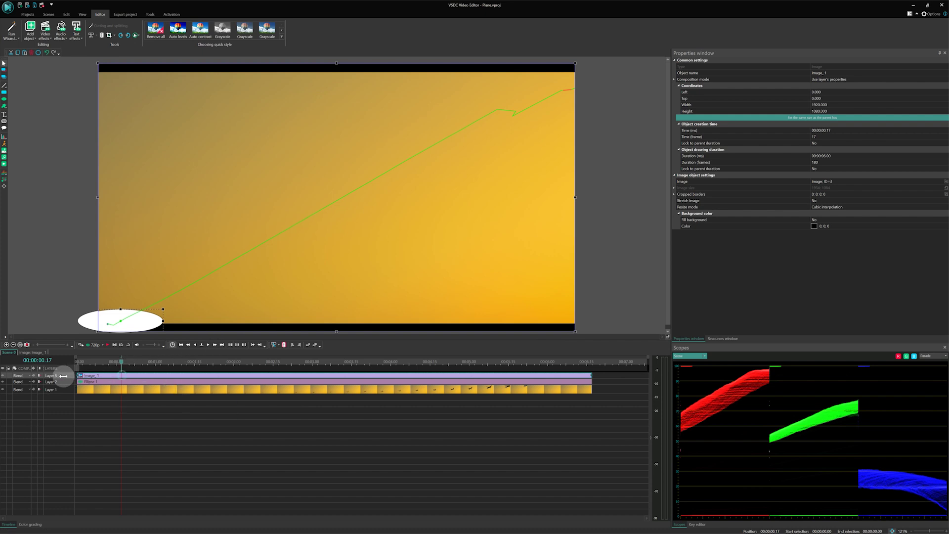
# - Draw a white curve line along the flight path from the ellipse to the upper-right corner
pyautogui.click(205, 407)
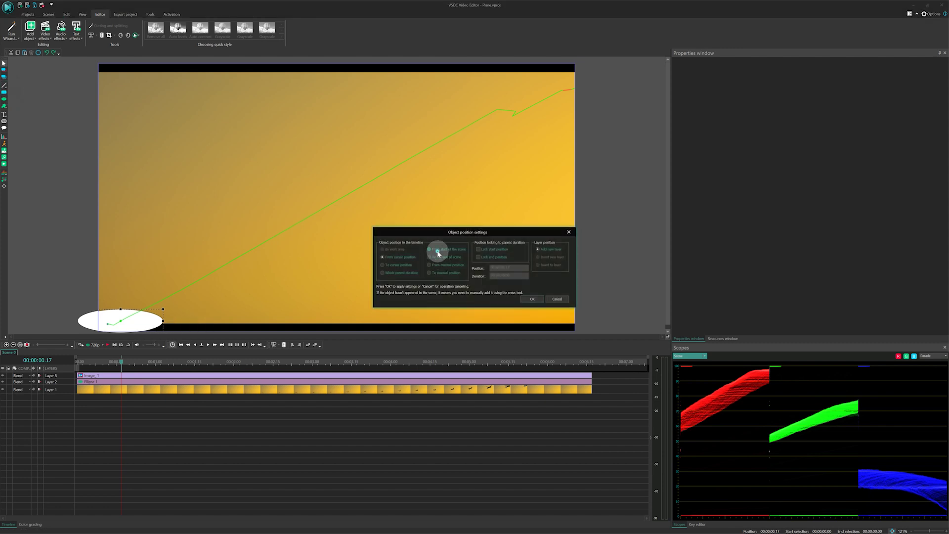
pyautogui.click(531, 298)
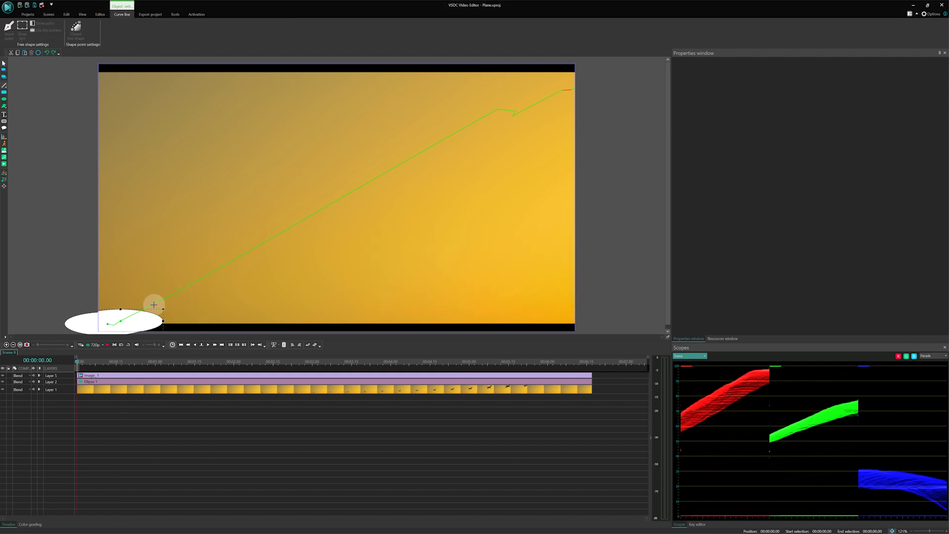
pyautogui.click(495, 110)
pyautogui.moveTo(583, 74)
pyautogui.mouseDown()
pyautogui.moveTo(609, 63)
pyautogui.moveTo(589, 79)
pyautogui.mouseUp()
pyautogui.moveTo(494, 109); pyautogui.dragTo(487, 114)
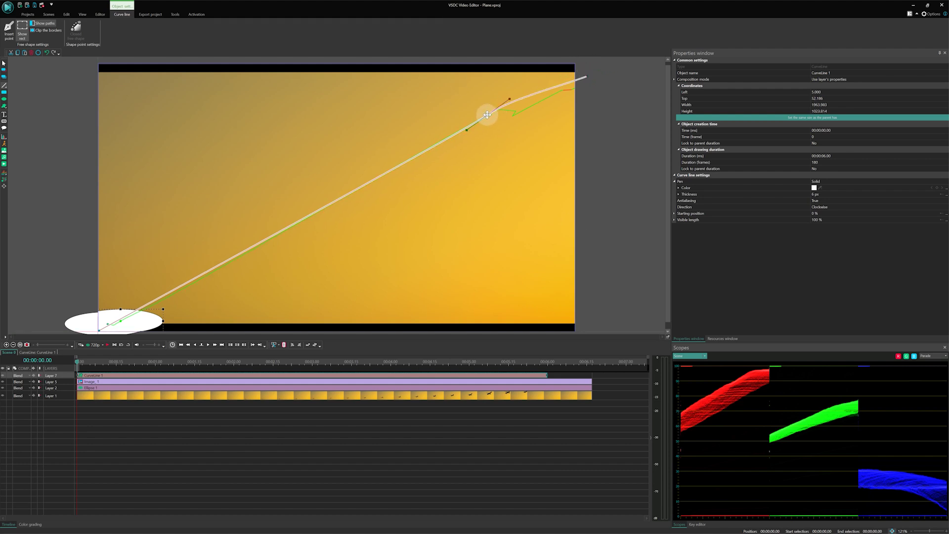
pyautogui.click(3, 384)
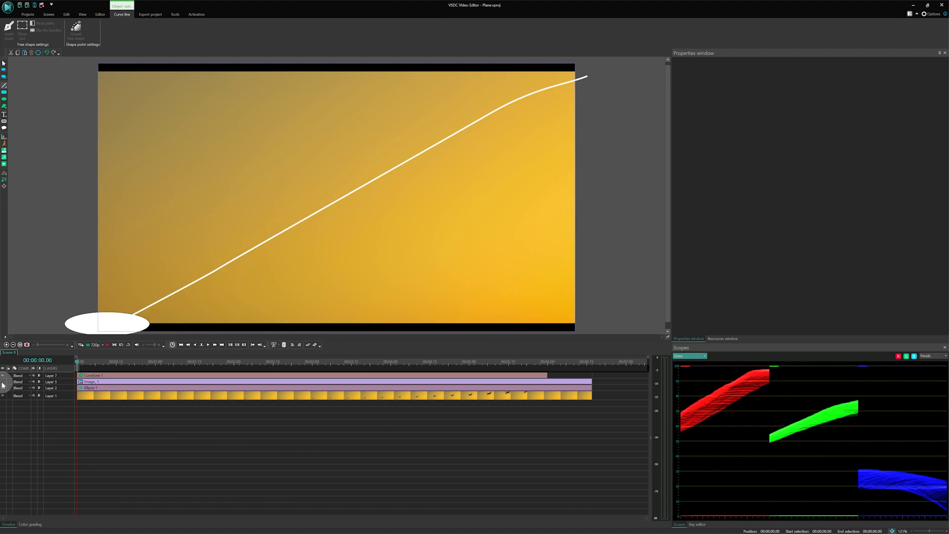
# - Open CurveLine 1's Visible length in the Key editor, change the layout, and choose Bezier curve
pyautogui.click(281, 431)
pyautogui.click(259, 375)
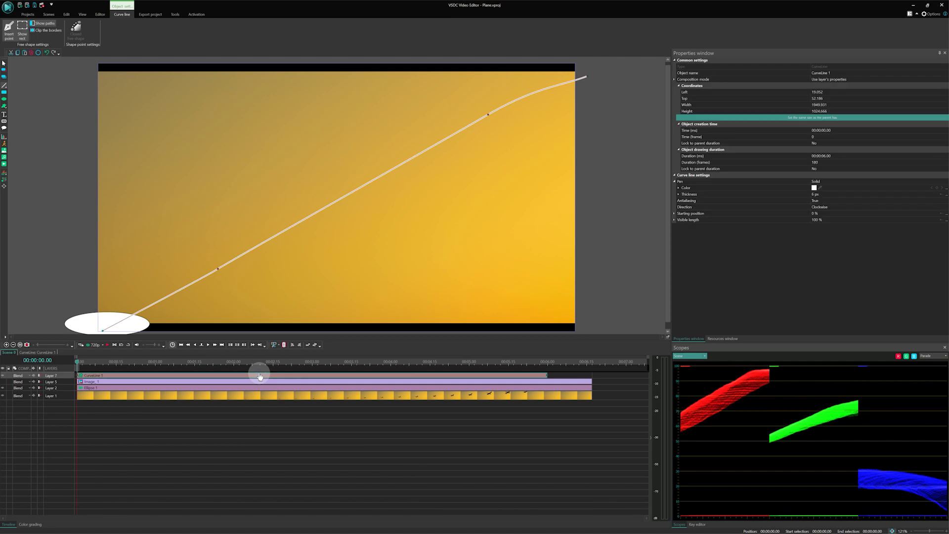
pyautogui.click(690, 219)
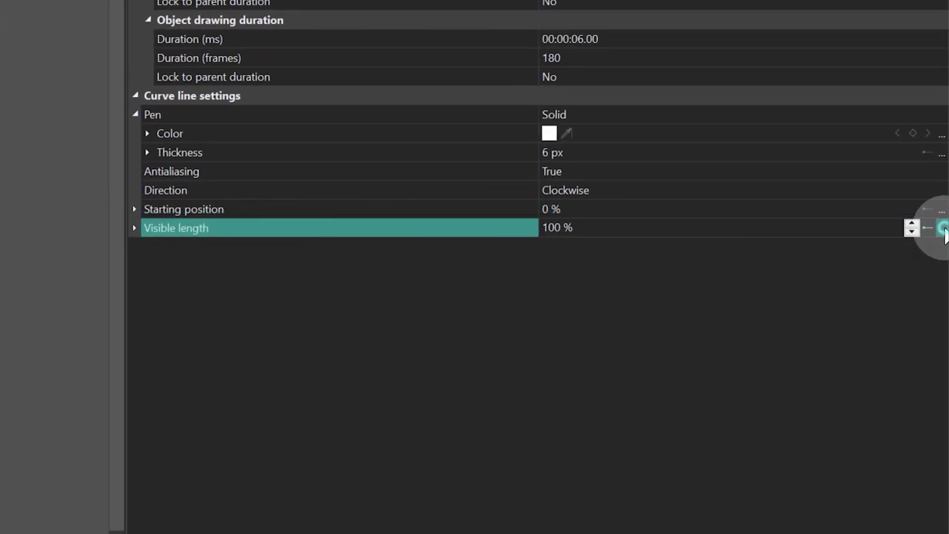
pyautogui.click(942, 228)
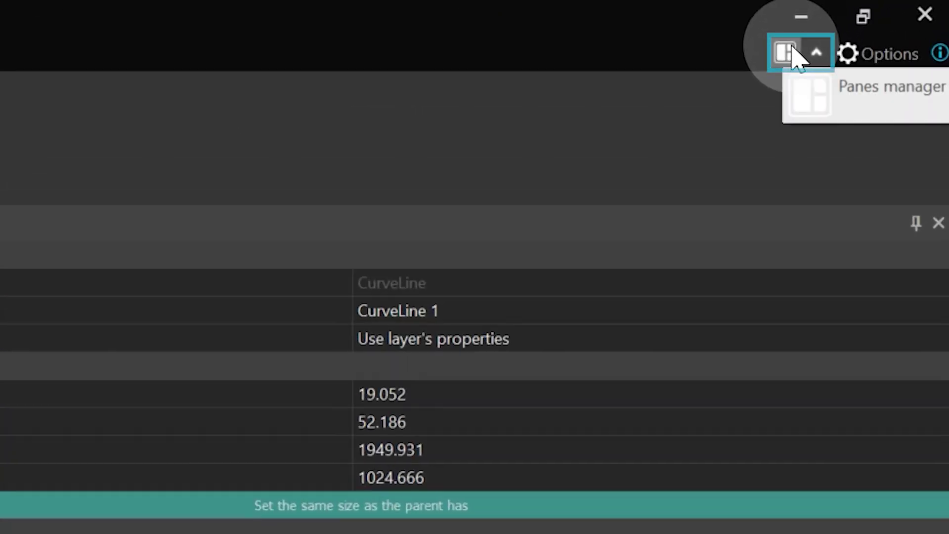
pyautogui.click(797, 53)
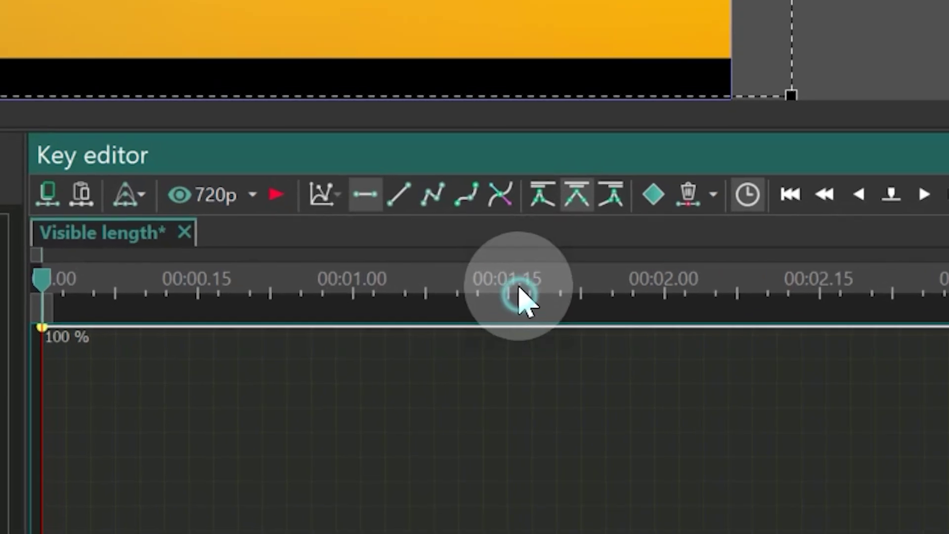
pyautogui.click(501, 202)
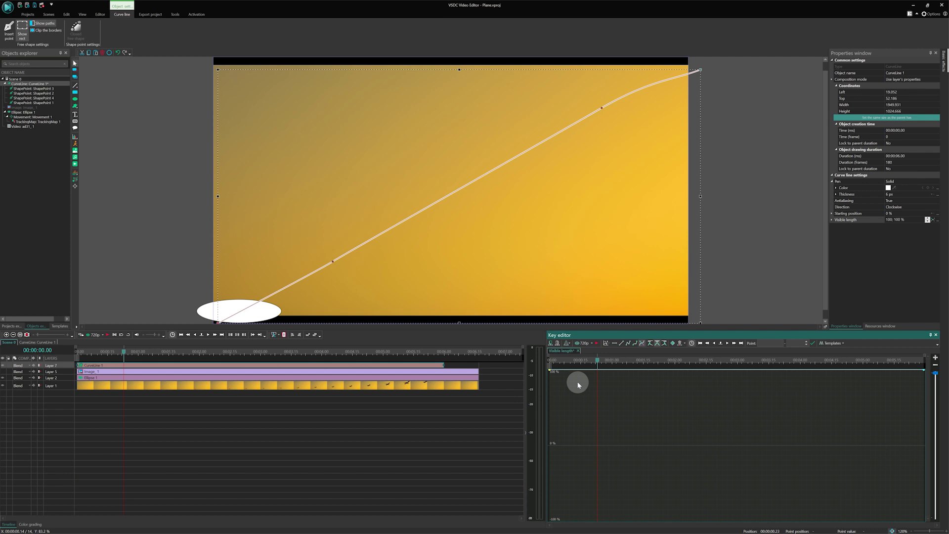
# - Keyframe Visible length from 0% through about 6% and 88% so the trail trails the plane
pyautogui.moveTo(548, 370); pyautogui.dragTo(547, 447)
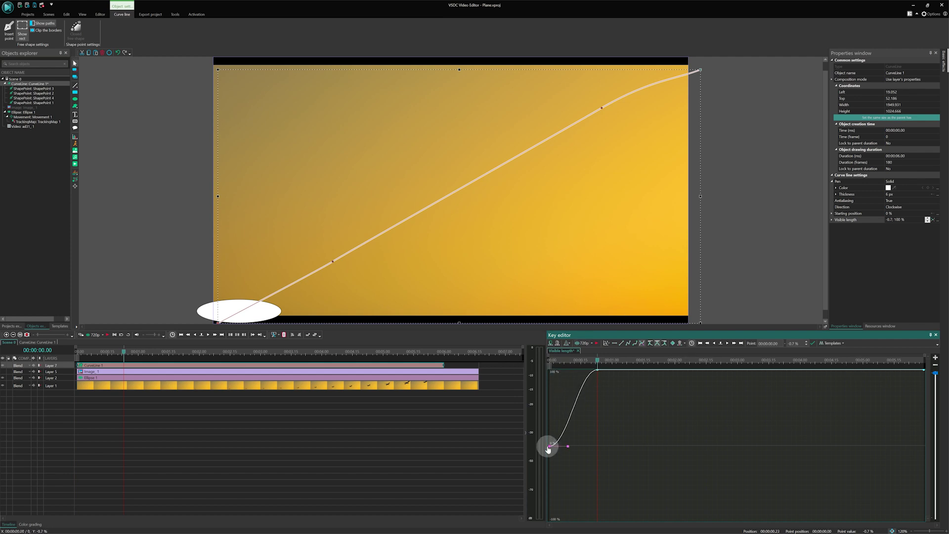
pyautogui.moveTo(597, 370); pyautogui.dragTo(597, 442)
pyautogui.click(615, 364)
pyautogui.click(665, 422)
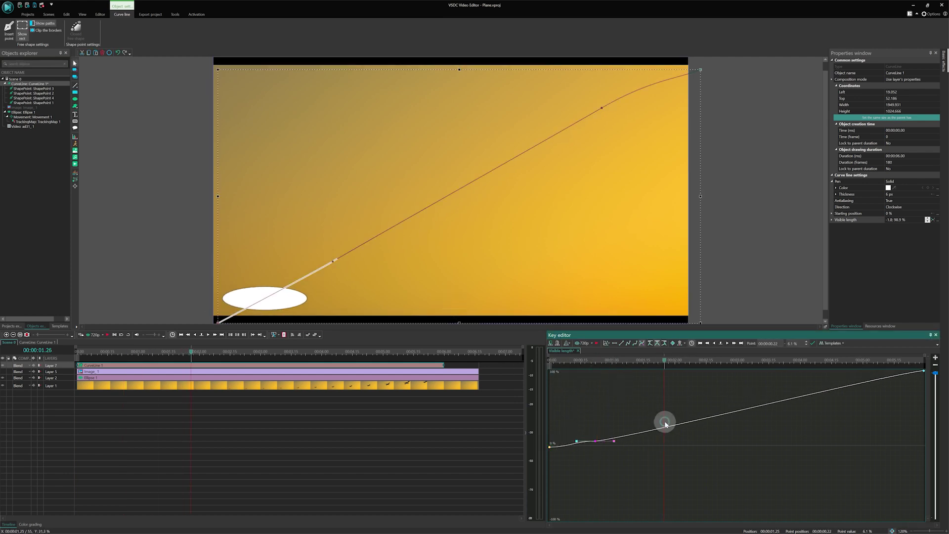
pyautogui.moveTo(664, 422); pyautogui.dragTo(662, 434)
pyautogui.click(735, 418)
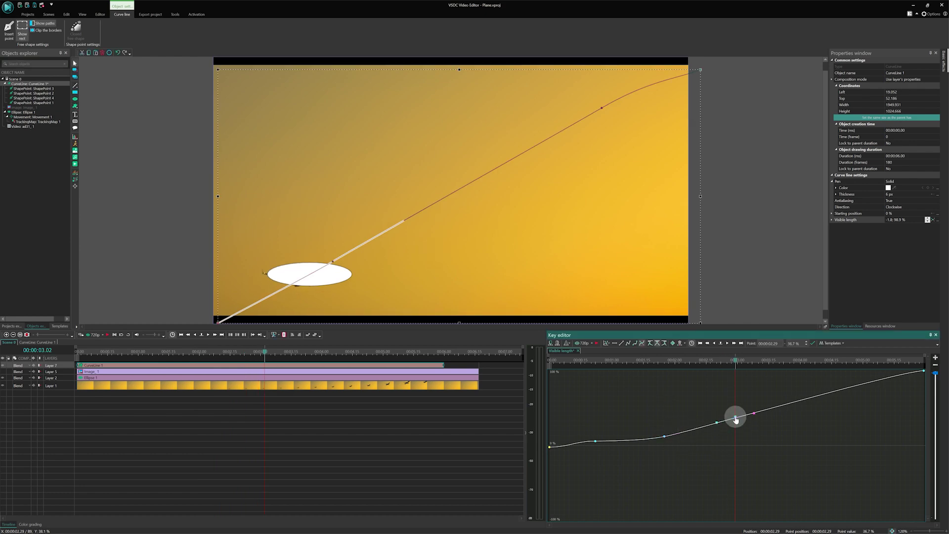
pyautogui.moveTo(735, 419); pyautogui.dragTo(787, 428)
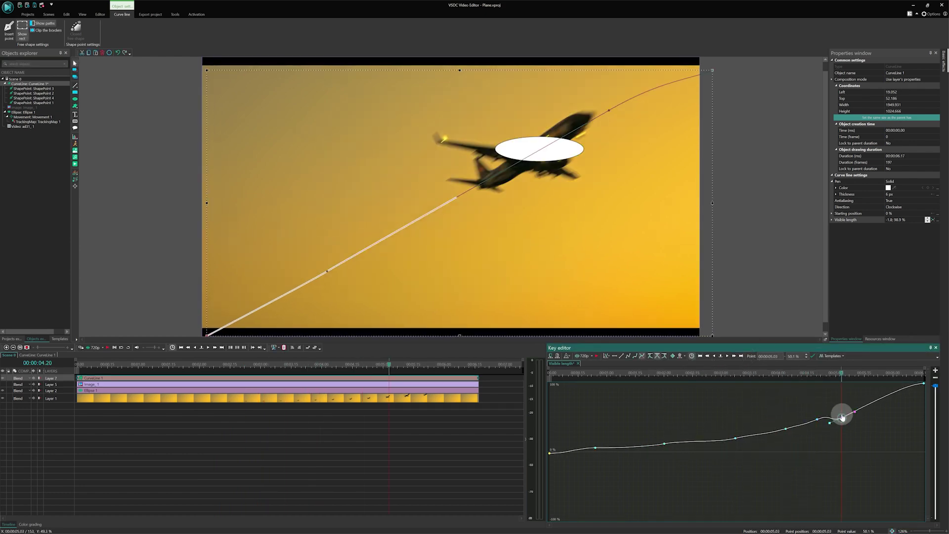
pyautogui.moveTo(843, 417); pyautogui.dragTo(877, 394)
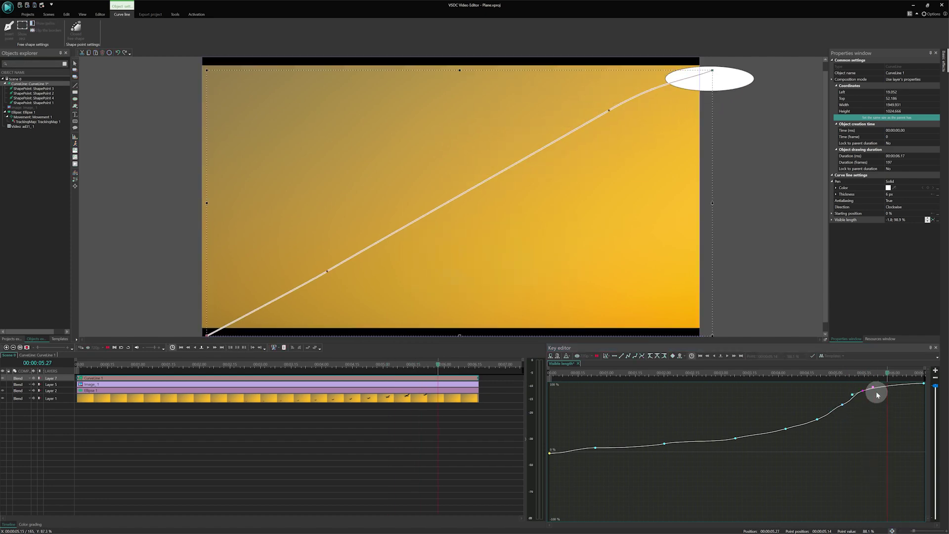
pyautogui.moveTo(591, 374); pyautogui.dragTo(609, 374)
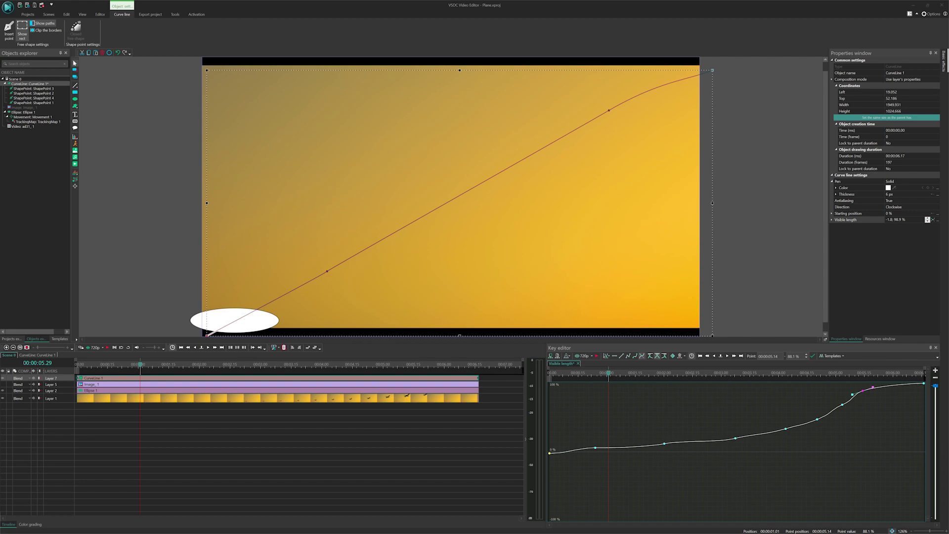
# - Copy Ellipse 1 from Scene 0 and paste it inside CurveLine 1's timeline
pyautogui.click(14, 357)
pyautogui.click(112, 384)
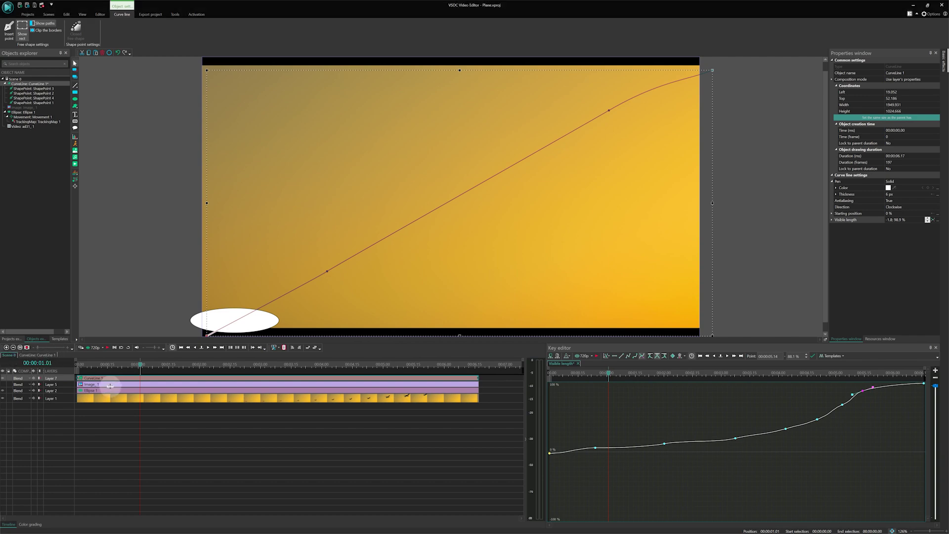
pyautogui.rightClick(110, 386)
pyautogui.click(112, 395)
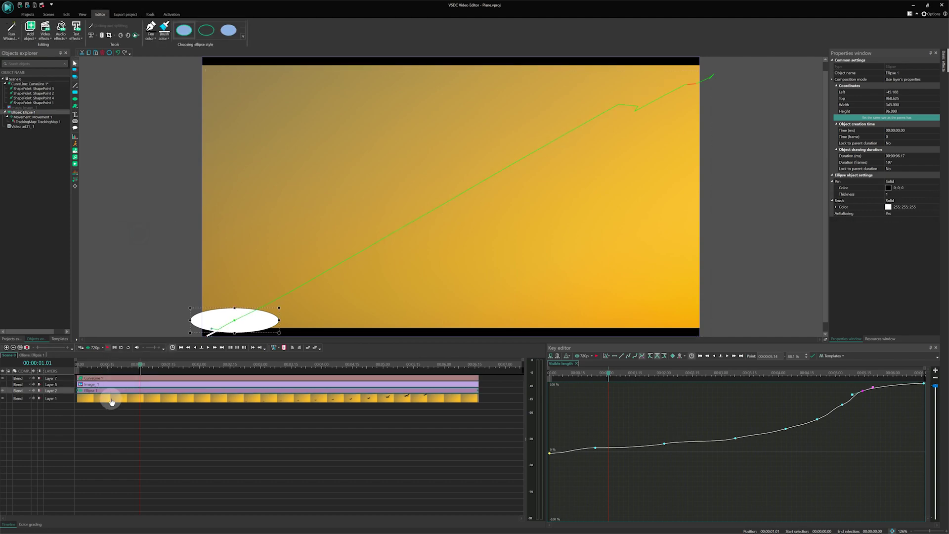
pyautogui.doubleClick(107, 377)
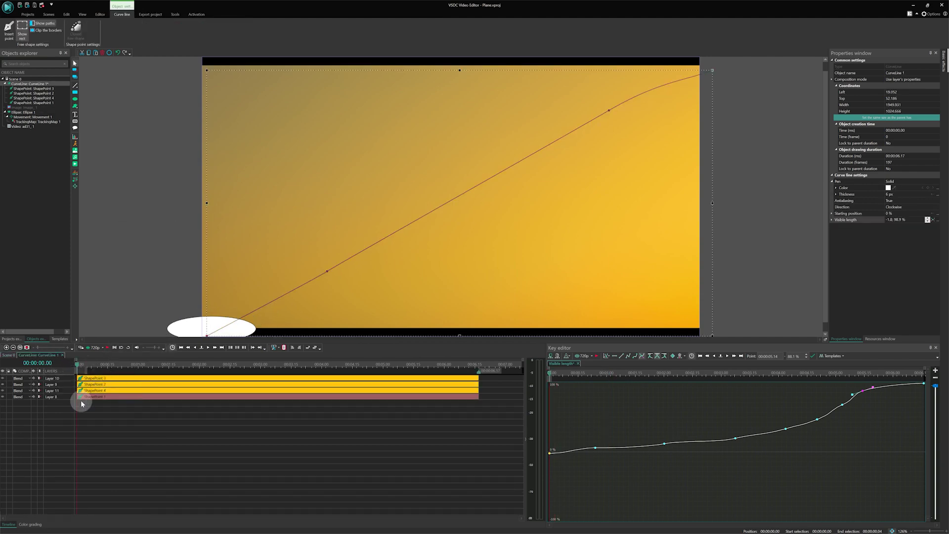
pyautogui.rightClick(85, 407)
pyautogui.click(117, 259)
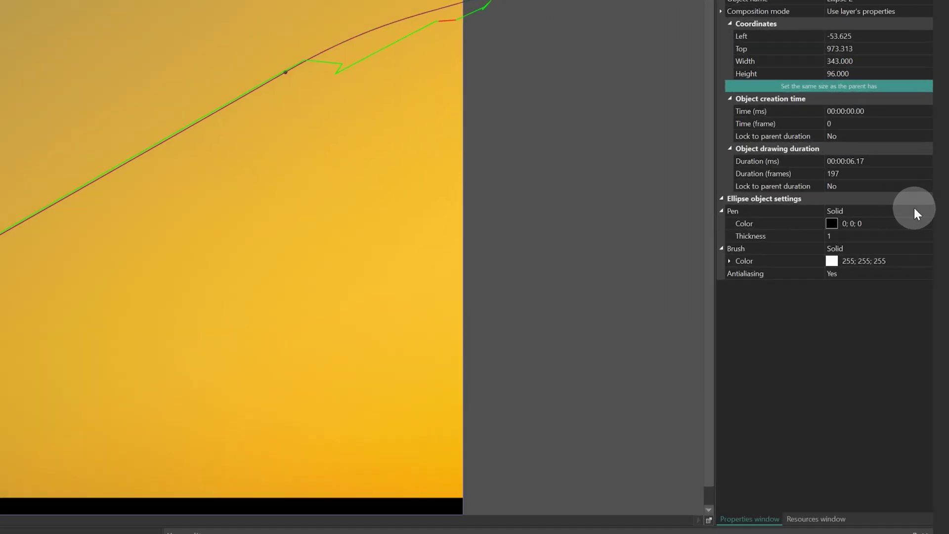
# - Give the pasted Ellipse 2 a Transparent pen and a black brush colour
pyautogui.click(927, 181)
pyautogui.doubleClick(930, 183)
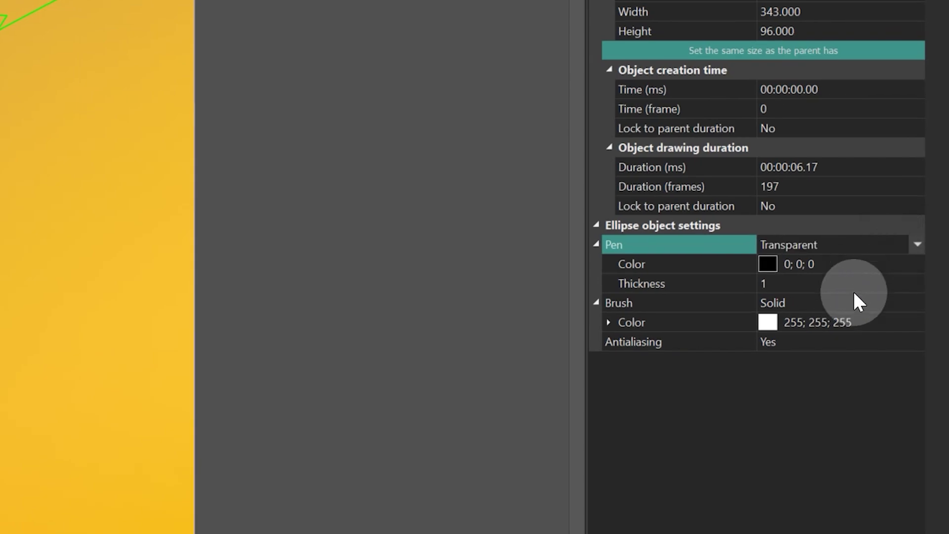
pyautogui.click(893, 325)
pyautogui.click(909, 323)
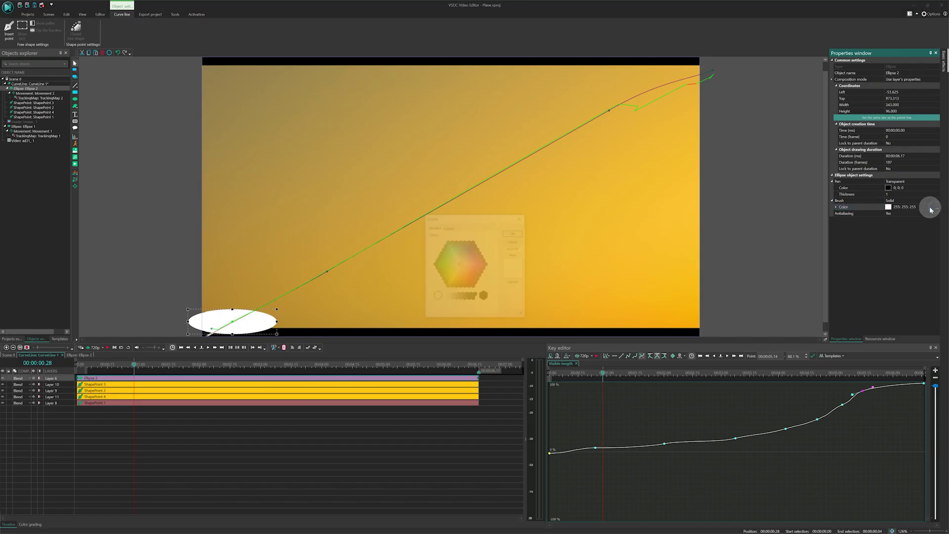
pyautogui.click(513, 232)
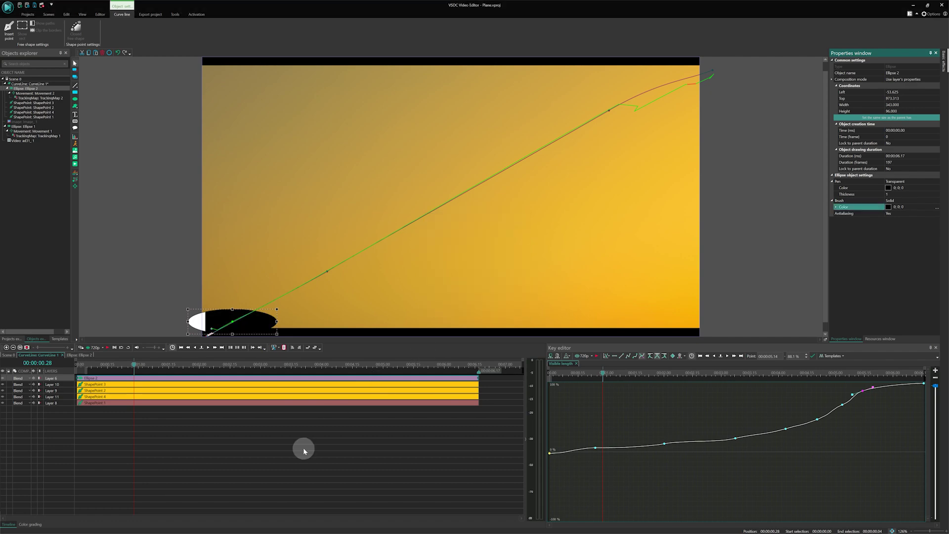
pyautogui.click(24, 380)
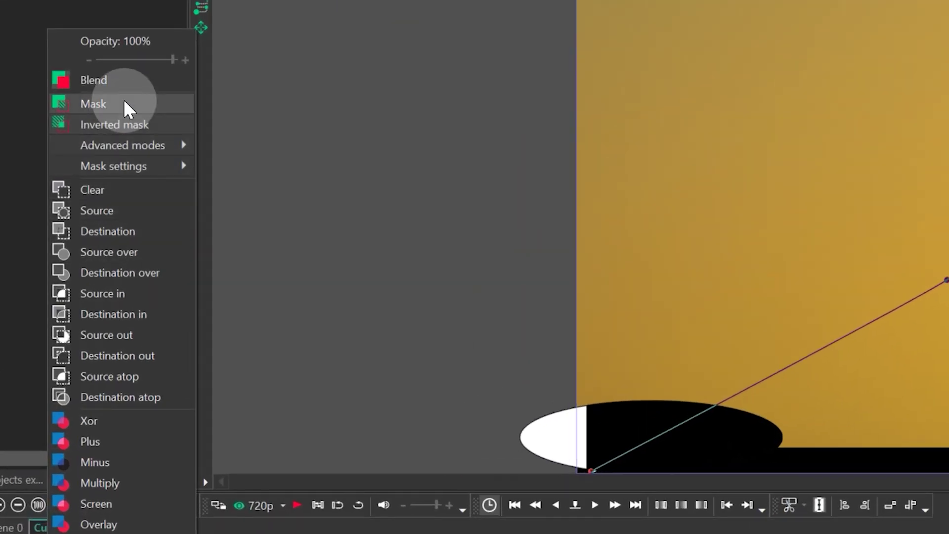
# - Set the ellipse layer's blend to Mask, then preview the growing trail on Scene 0
pyautogui.click(49, 212)
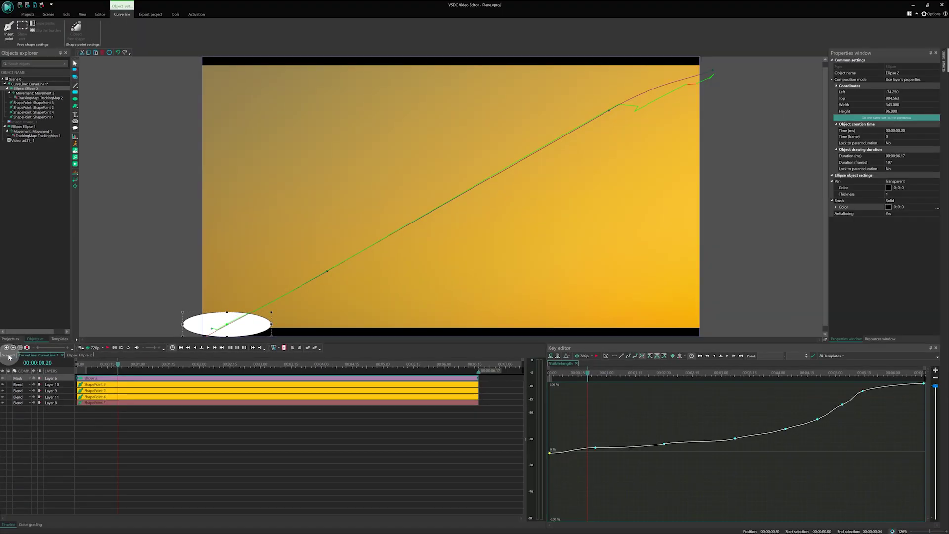
pyautogui.click(6, 386)
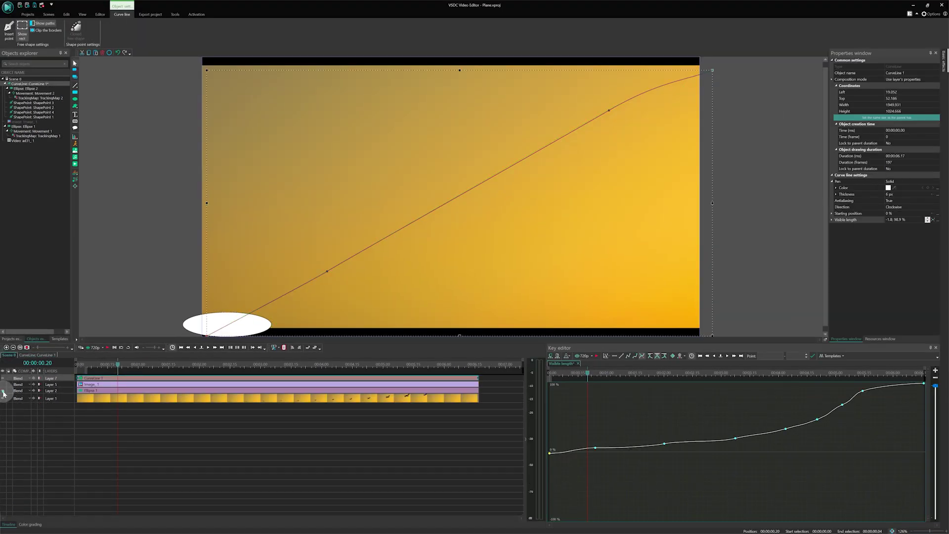
pyautogui.click(235, 434)
pyautogui.press('space')
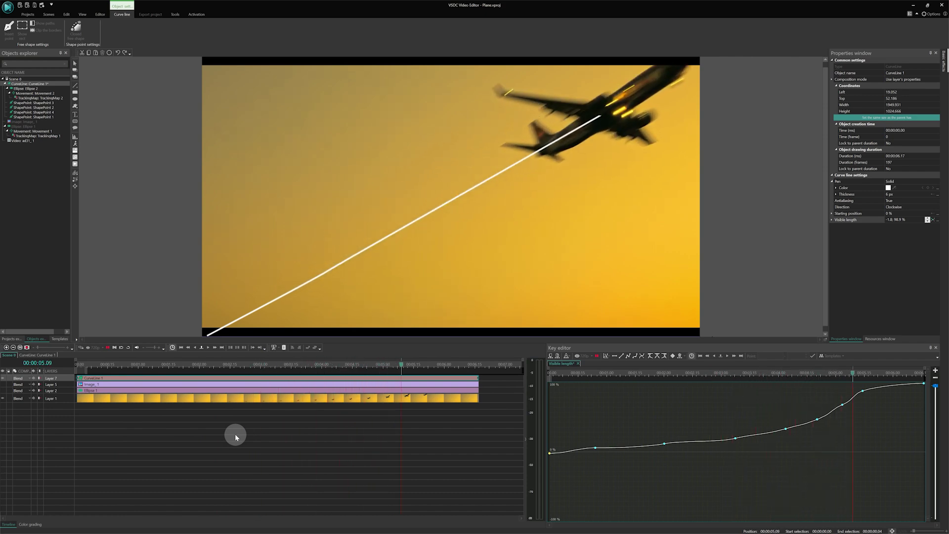
pyautogui.press('space')
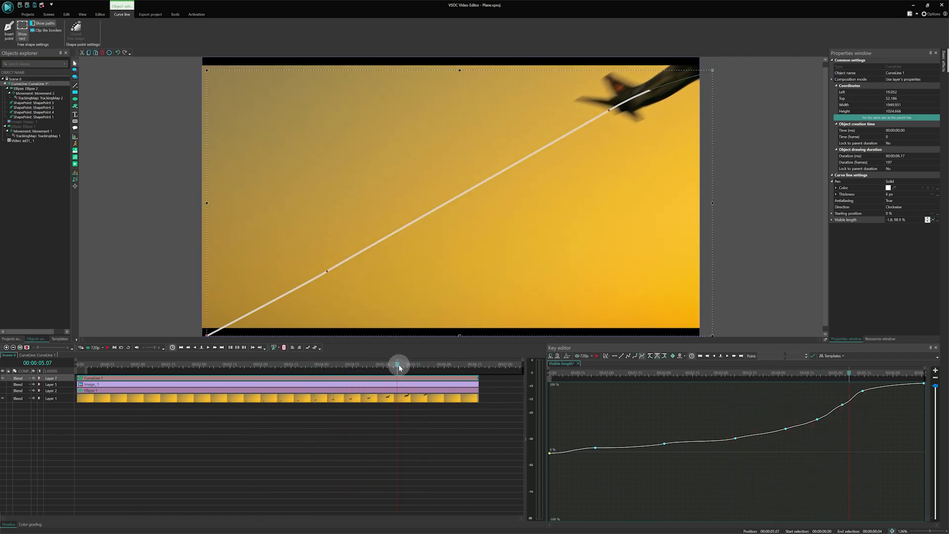
# - Add a Gaussian blur effect to Ellipse 2, positioned from the scene start
pyautogui.moveTo(398, 366); pyautogui.dragTo(205, 366)
pyautogui.doubleClick(148, 378)
pyautogui.click(128, 379)
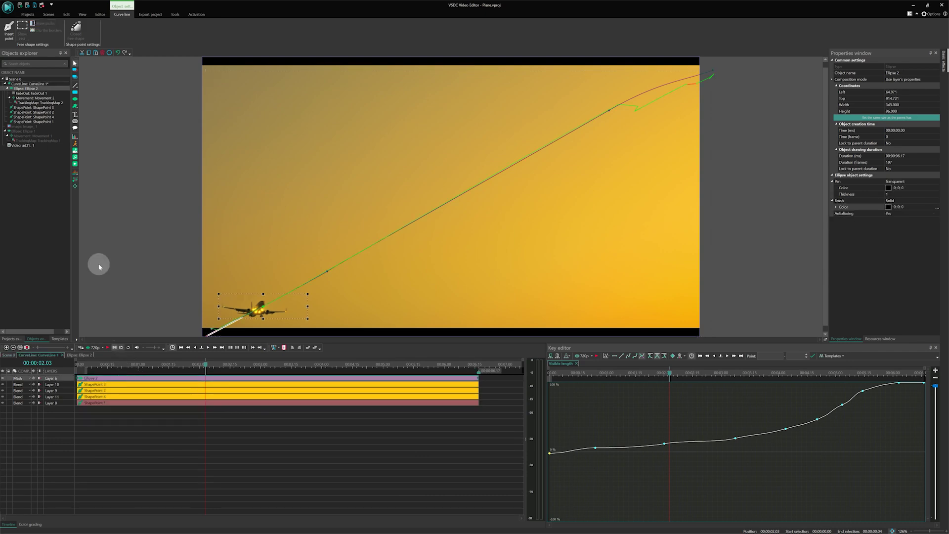
pyautogui.click(100, 13)
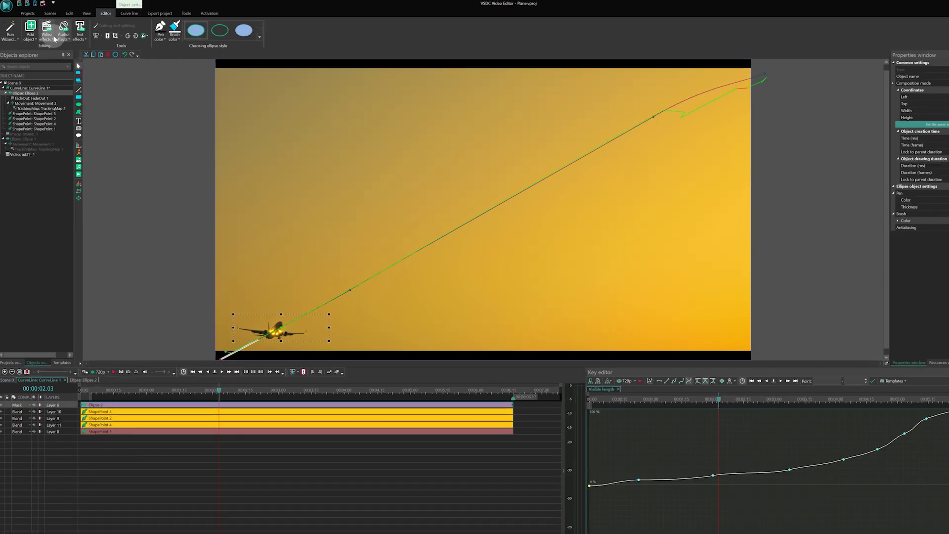
pyautogui.click(52, 37)
pyautogui.moveTo(68, 65)
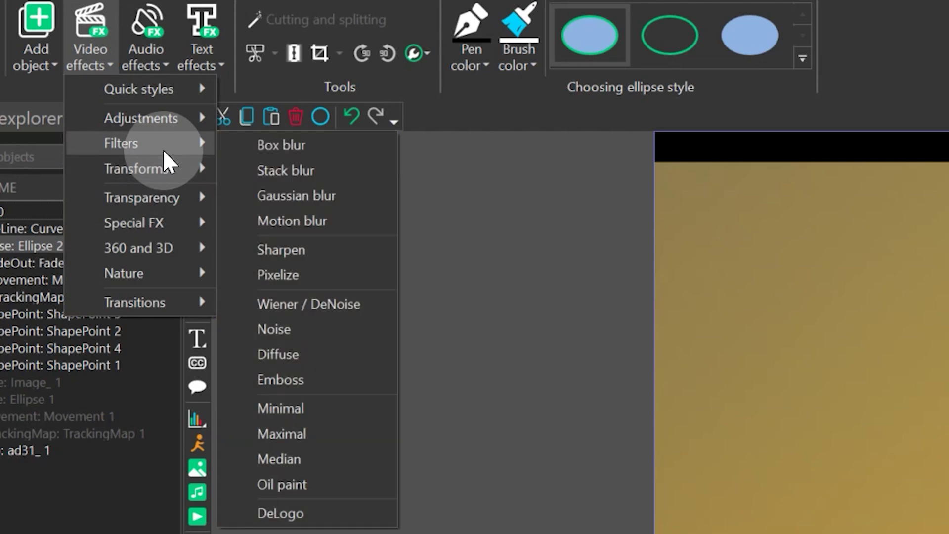
pyautogui.click(353, 213)
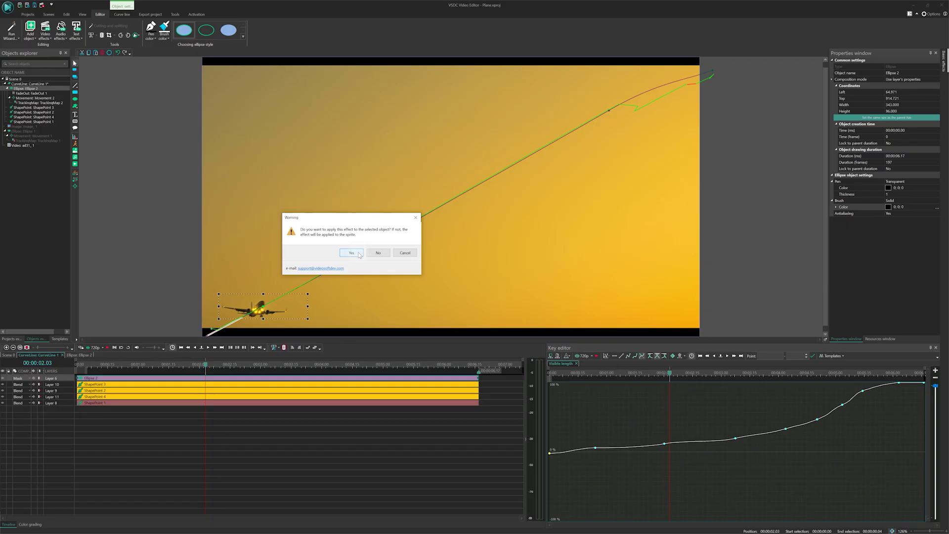
pyautogui.click(350, 250)
pyautogui.click(451, 253)
pyautogui.click(525, 299)
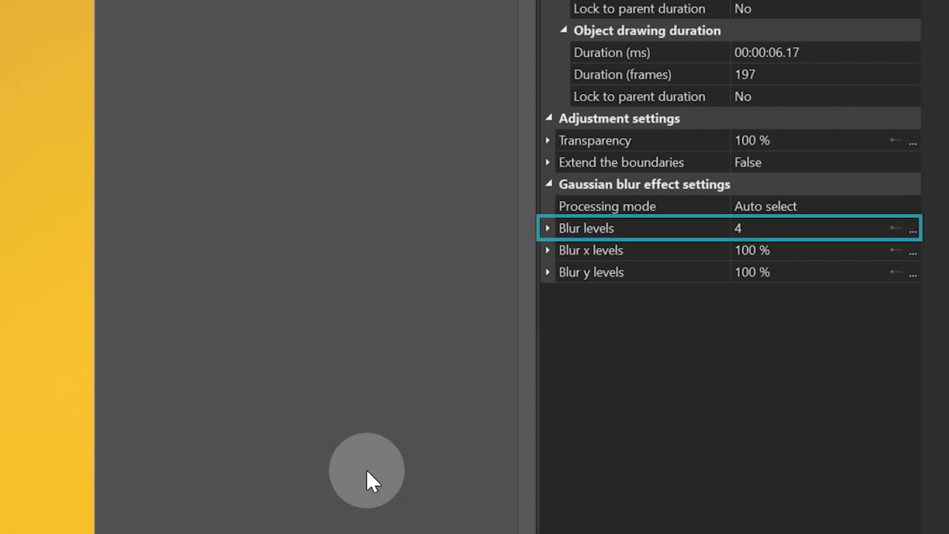
# - Set the Gaussian blur's Blur levels to 15 and return to Scene 0
pyautogui.click(770, 232)
pyautogui.write('15')
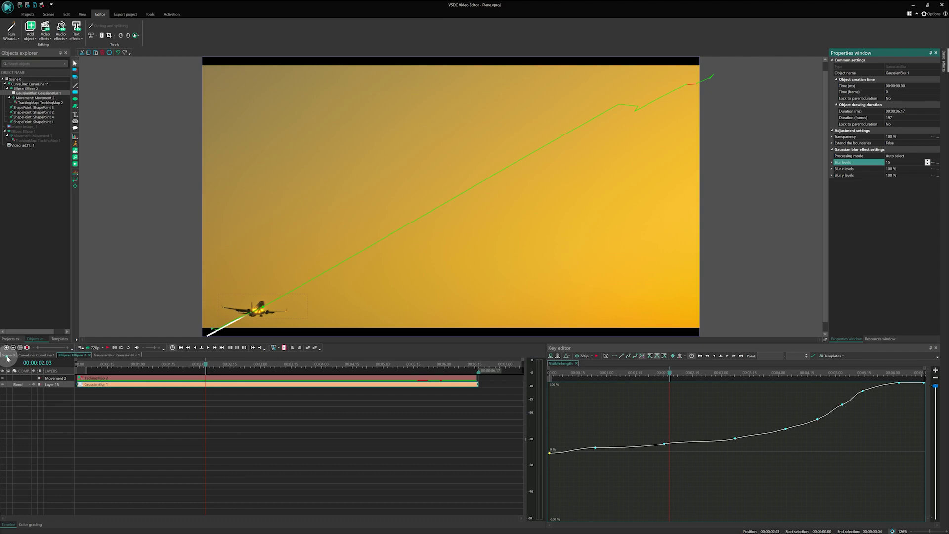
pyautogui.click(7, 356)
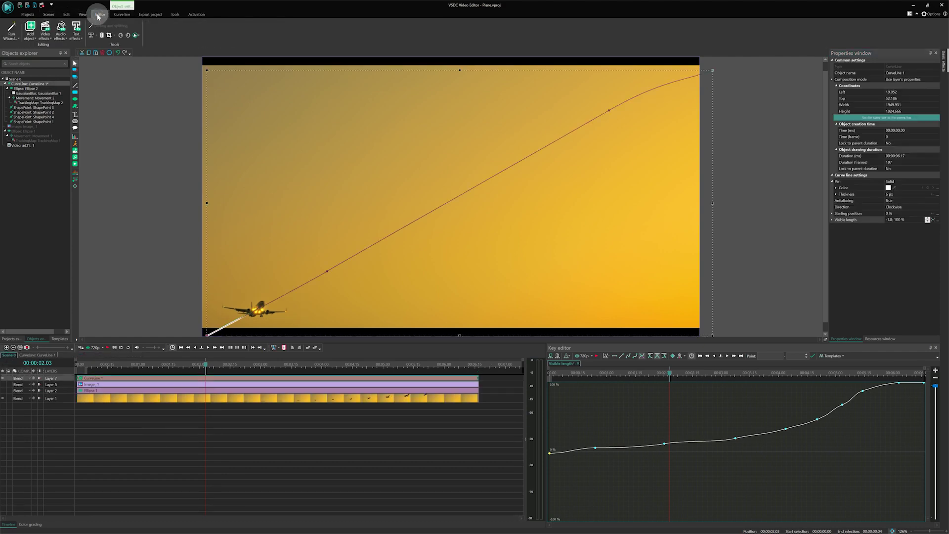
# - Add a Distort effect to CurveLine 1 with Explode type and 30 px Shift size
pyautogui.click(45, 31)
pyautogui.moveTo(68, 69)
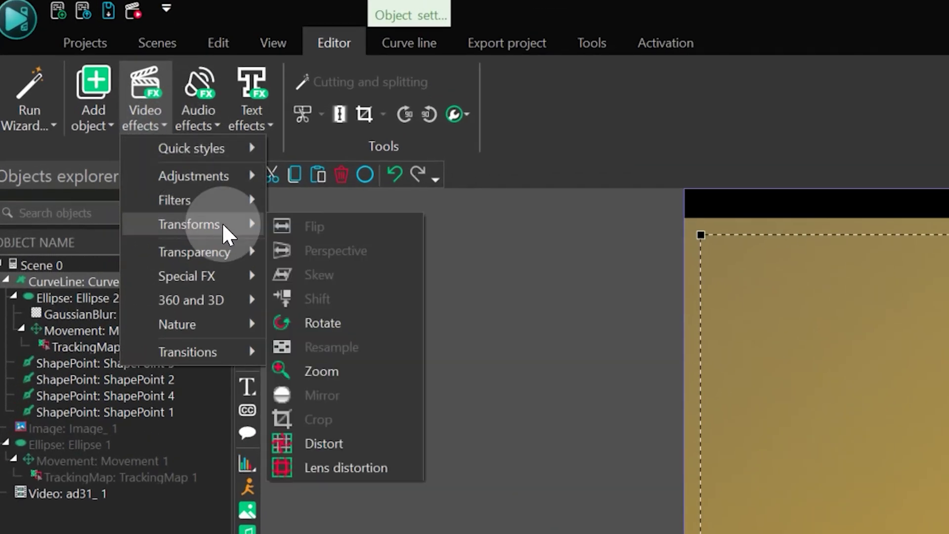
pyautogui.click(359, 444)
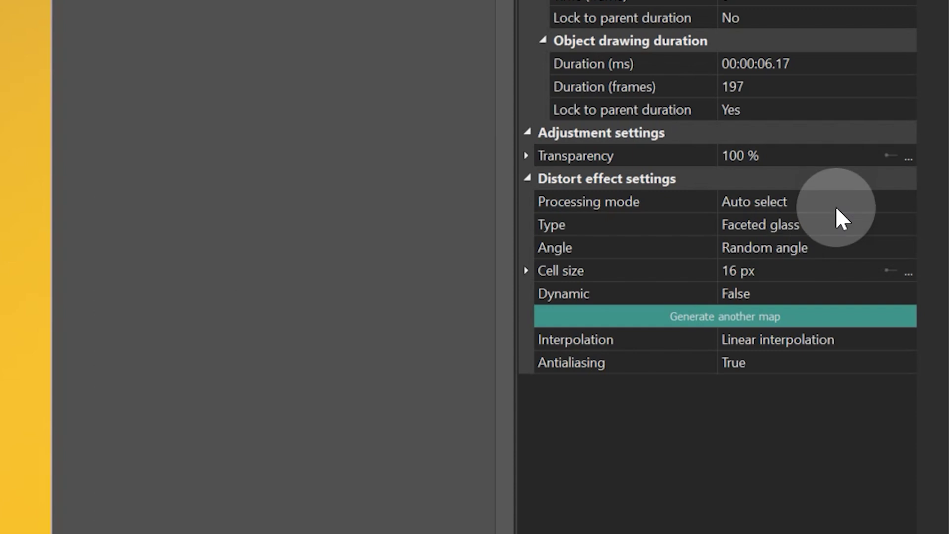
pyautogui.click(907, 225)
pyautogui.click(907, 223)
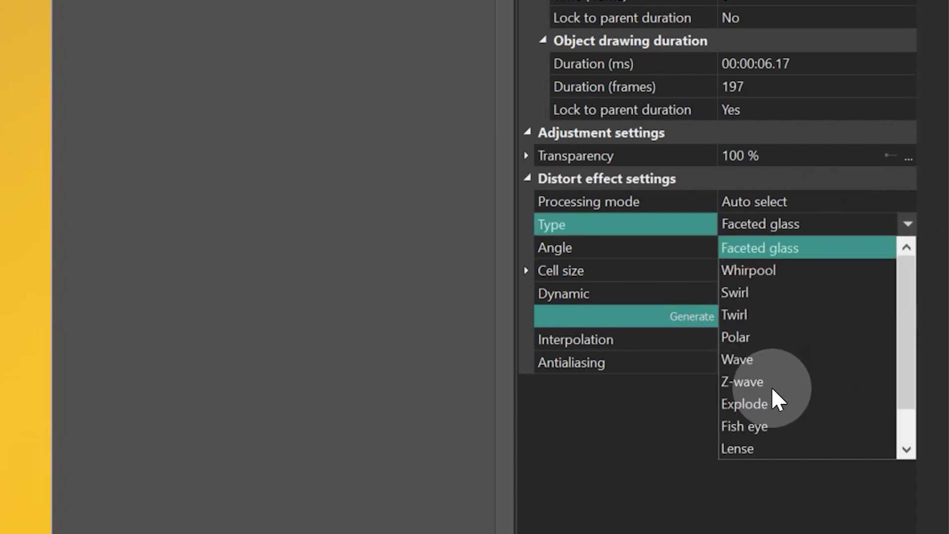
pyautogui.click(761, 405)
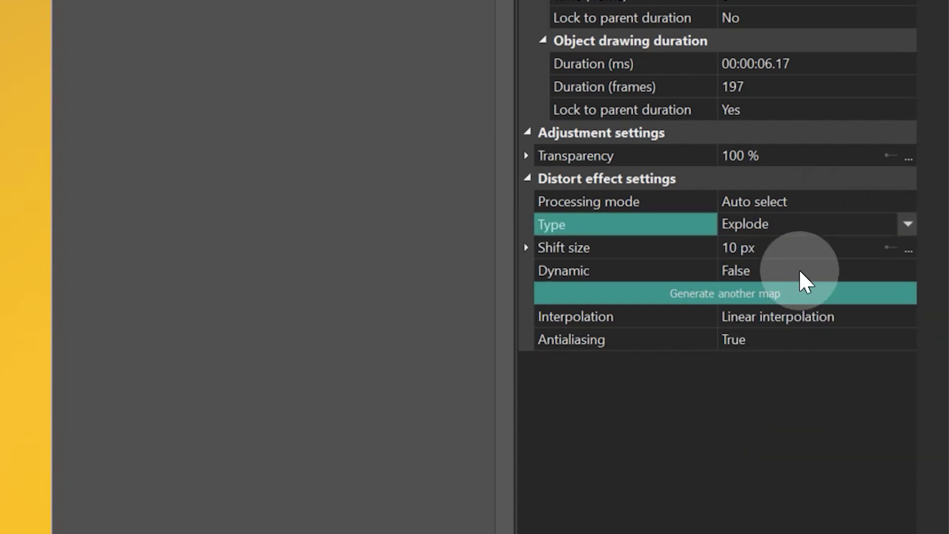
pyautogui.click(803, 251)
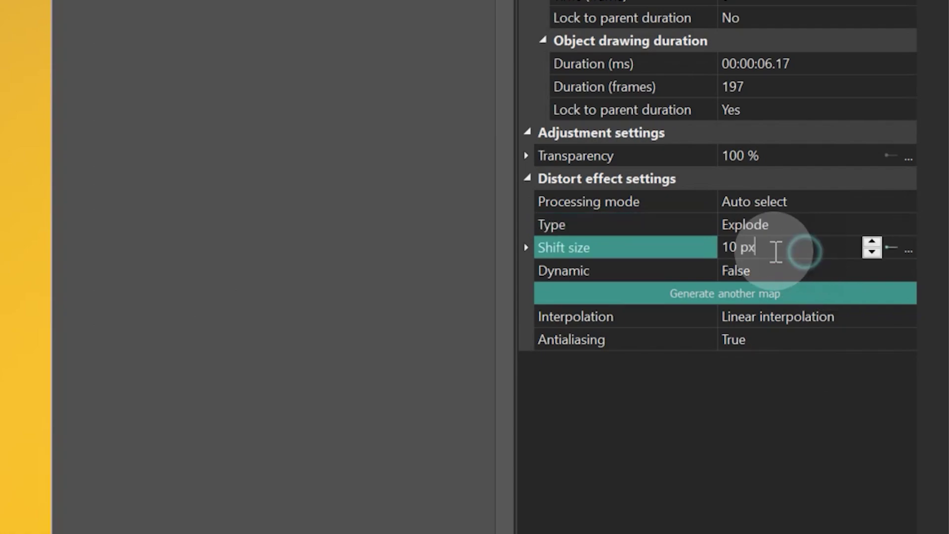
pyautogui.press('BackSpace')
pyautogui.press('BackSpace')
pyautogui.press('BackSpace')
pyautogui.press('BackSpace')
pyautogui.press('BackSpace')
pyautogui.write('30')
pyautogui.click(461, 250)
# - Preview the scattered, distorted trail behind the plane
pyautogui.click(339, 476)
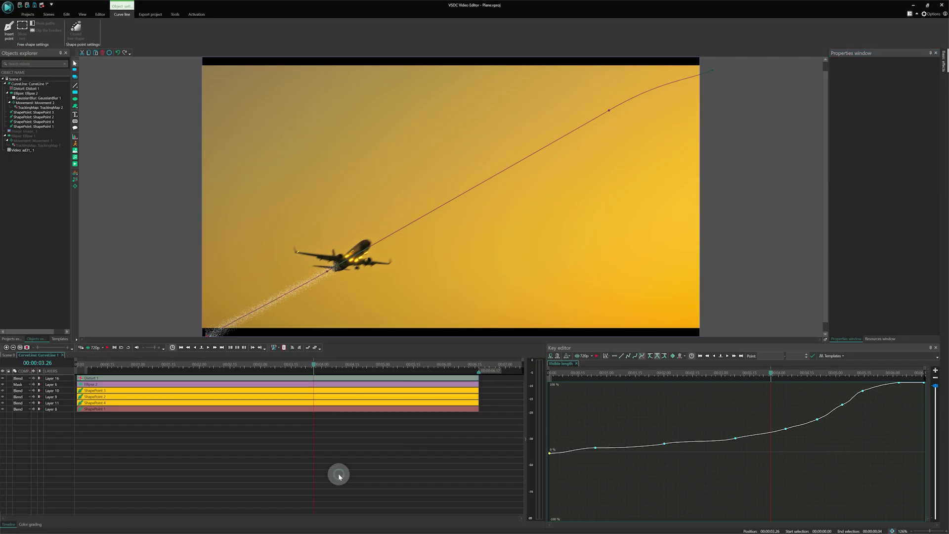
pyautogui.press('space')
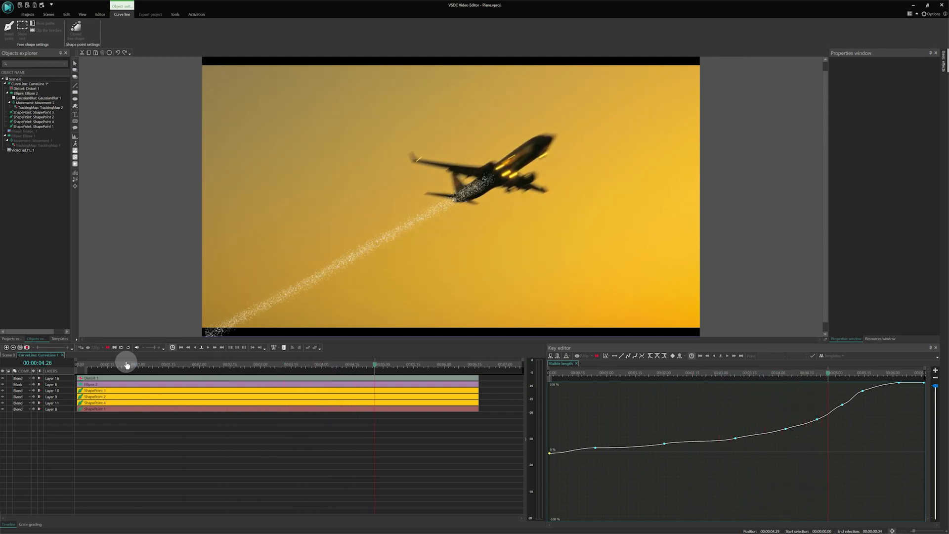
pyautogui.click(174, 378)
# - Lower the line Thickness value in CurveLine 1's properties
pyautogui.click(22, 357)
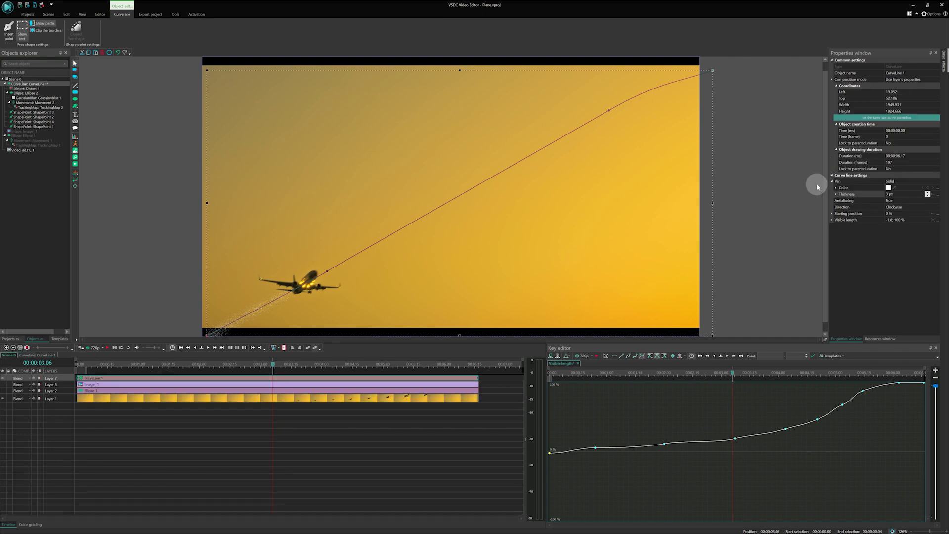
pyautogui.click(891, 194)
pyautogui.click(909, 195)
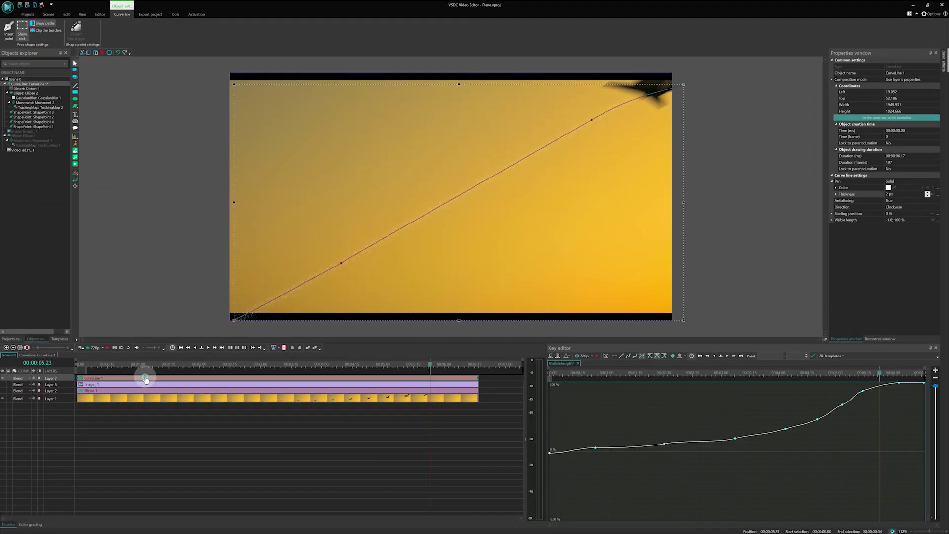
# - Convert CurveLine 1 to a scene-resolution sprite with Transparent brush and Show effects on
pyautogui.rightClick(145, 379)
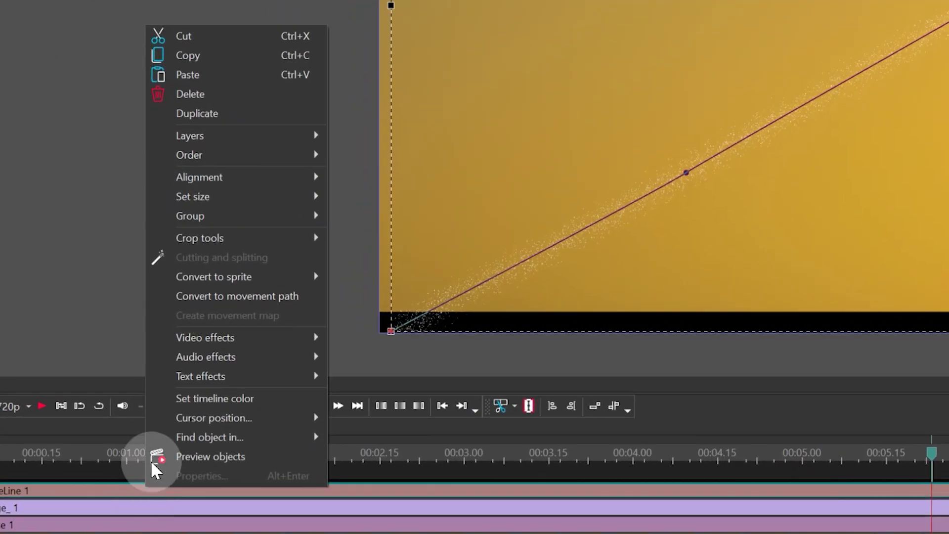
pyautogui.moveTo(275, 279)
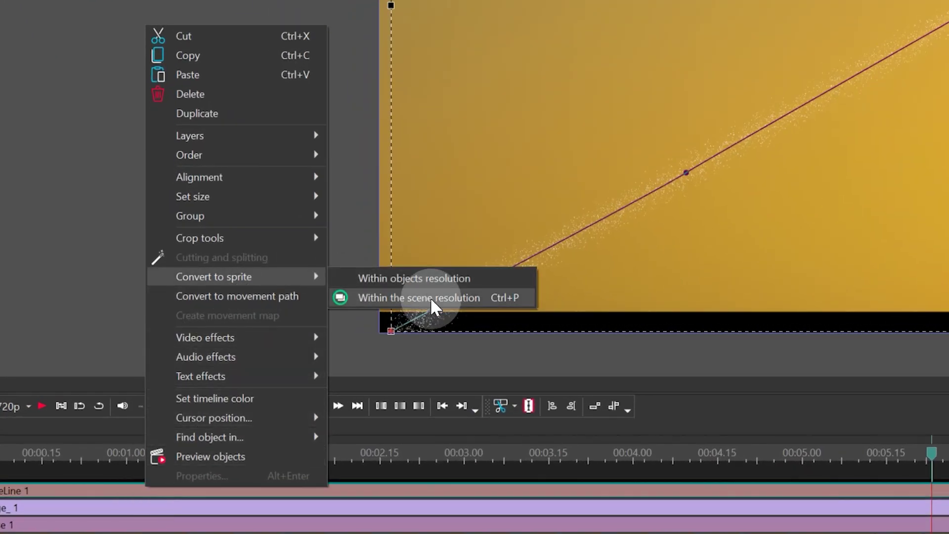
pyautogui.click(430, 297)
pyautogui.click(840, 175)
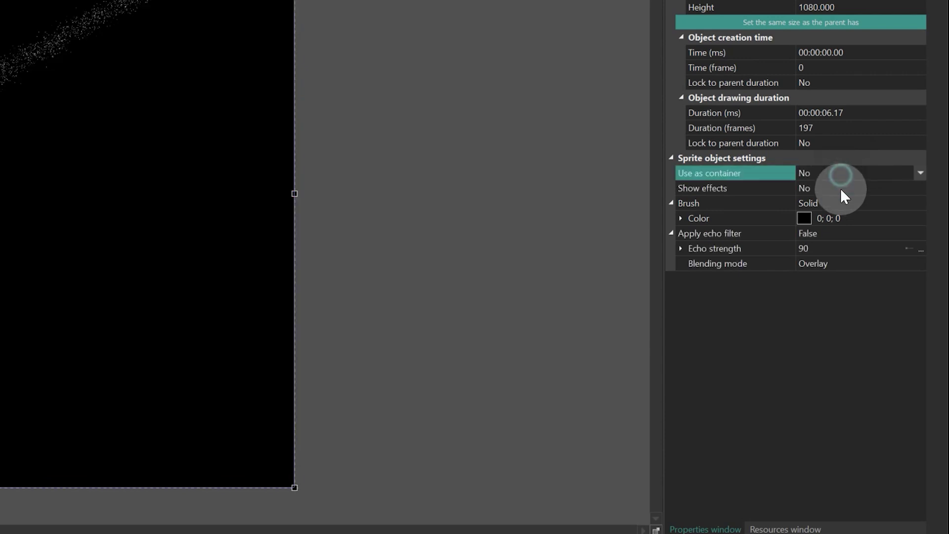
pyautogui.click(837, 198)
pyautogui.click(837, 197)
pyautogui.doubleClick(837, 189)
pyautogui.click(837, 203)
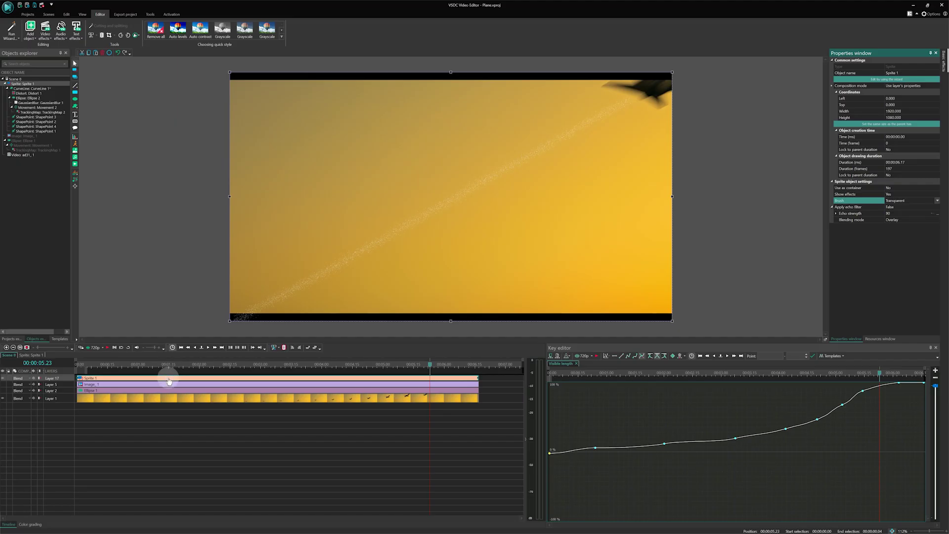
# - Inside Sprite 1, draw a whole-parent-duration rectangle larger than the video frame
pyautogui.doubleClick(168, 381)
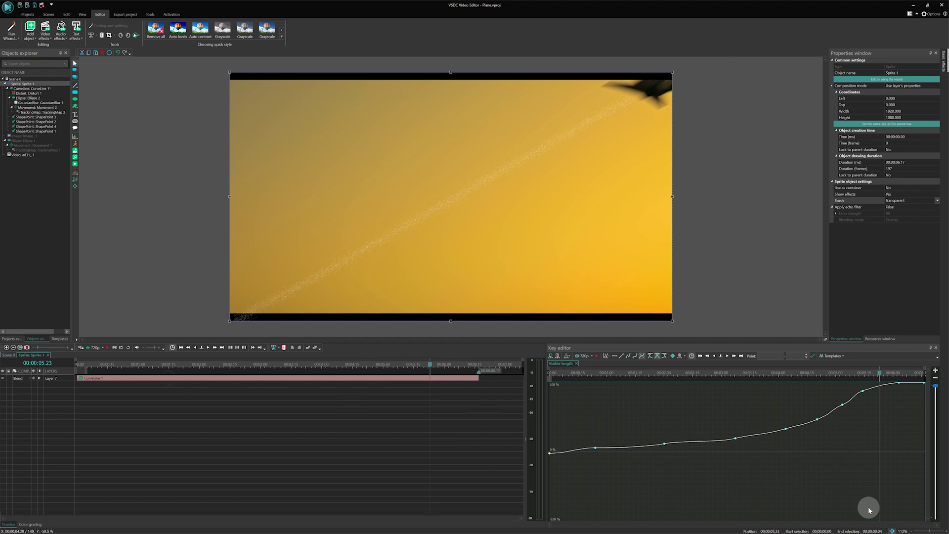
pyautogui.moveTo(930, 530); pyautogui.dragTo(922, 530)
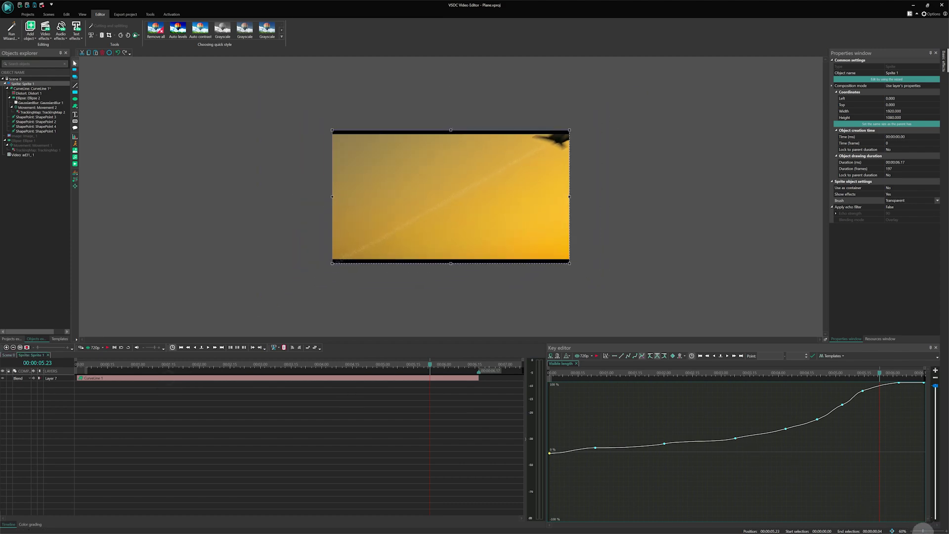
pyautogui.click(74, 92)
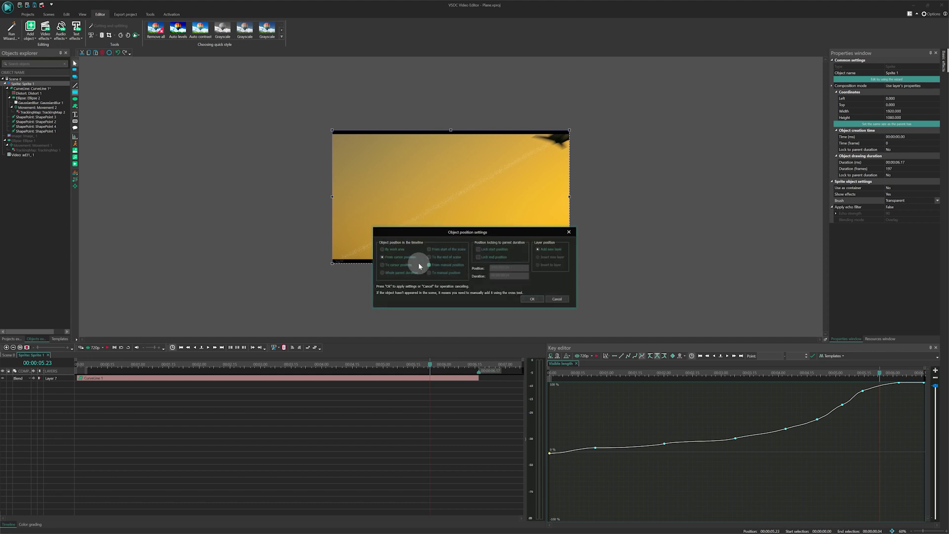
pyautogui.click(396, 273)
pyautogui.click(532, 299)
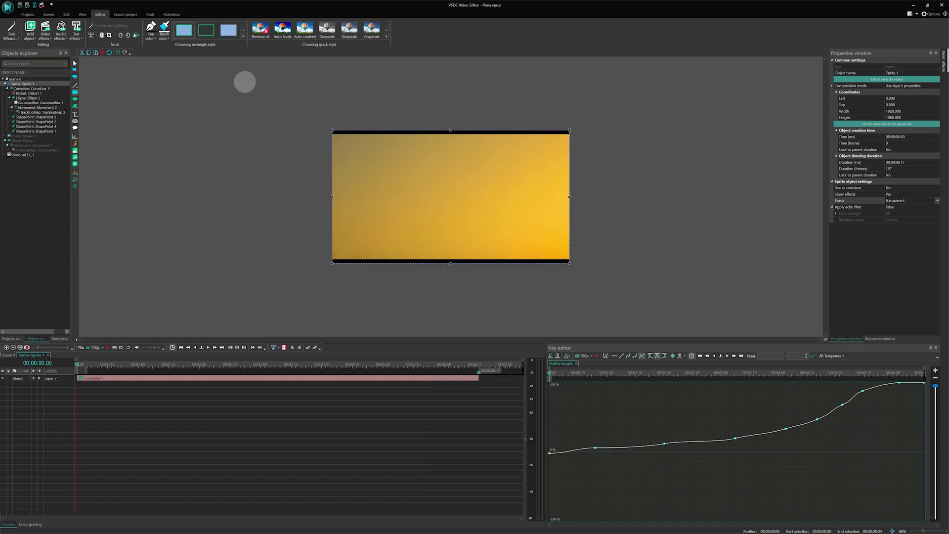
pyautogui.moveTo(242, 81); pyautogui.dragTo(645, 325)
# - Fill the rectangle with a white-to-black gradient angled toward the upper right
pyautogui.click(935, 207)
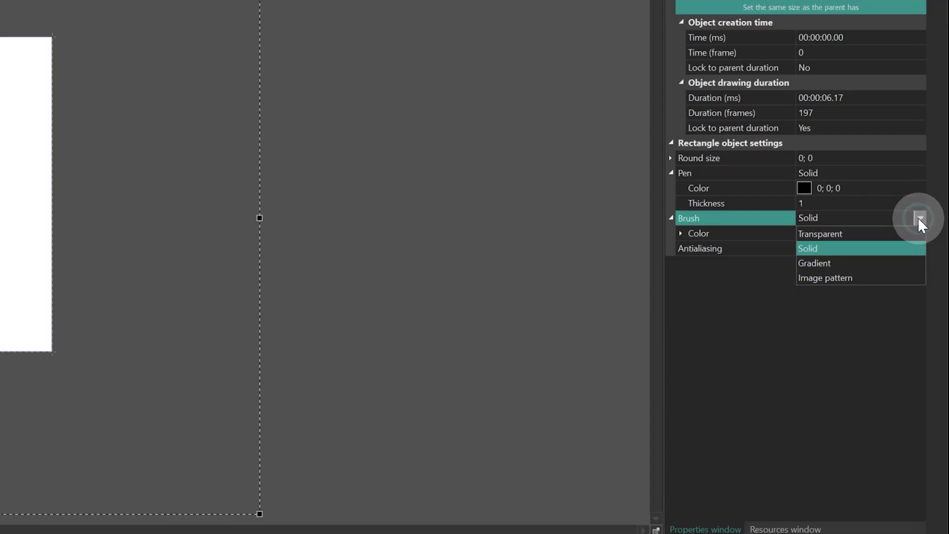
pyautogui.click(822, 262)
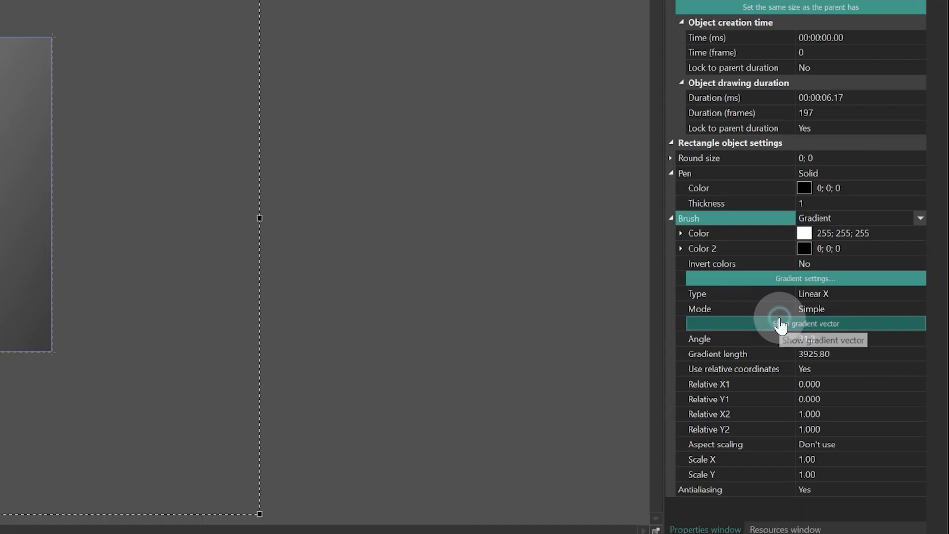
pyautogui.click(877, 253)
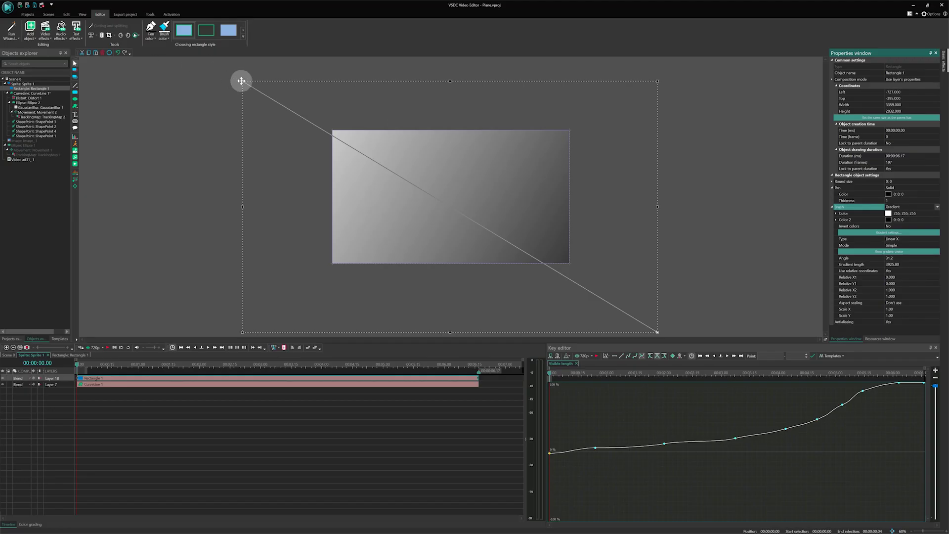
pyautogui.moveTo(241, 80); pyautogui.dragTo(245, 327)
pyautogui.moveTo(656, 333); pyautogui.dragTo(647, 87)
pyautogui.moveTo(262, 252); pyautogui.dragTo(251, 319)
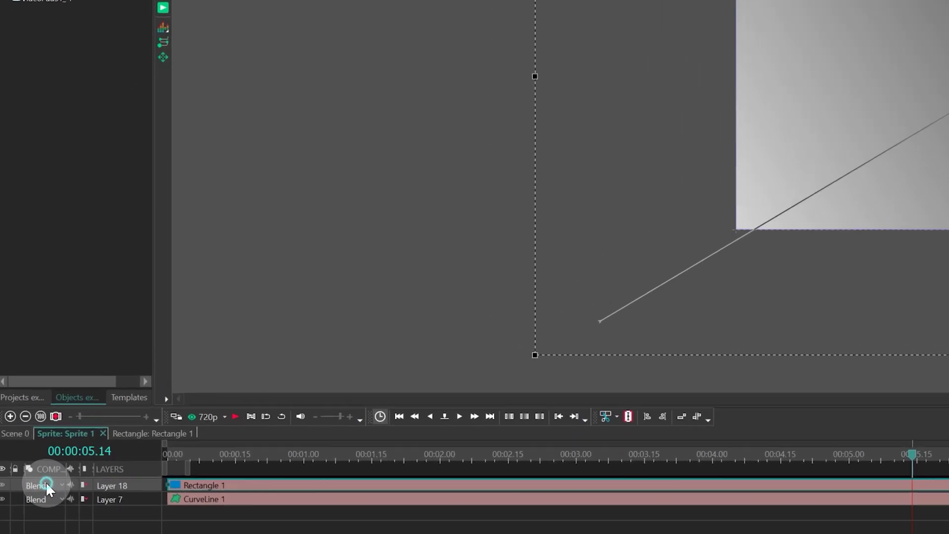
# - Set the rectangle layer's blend mode to Invert and preview the fading trail
pyautogui.click(45, 481)
pyautogui.click(95, 70)
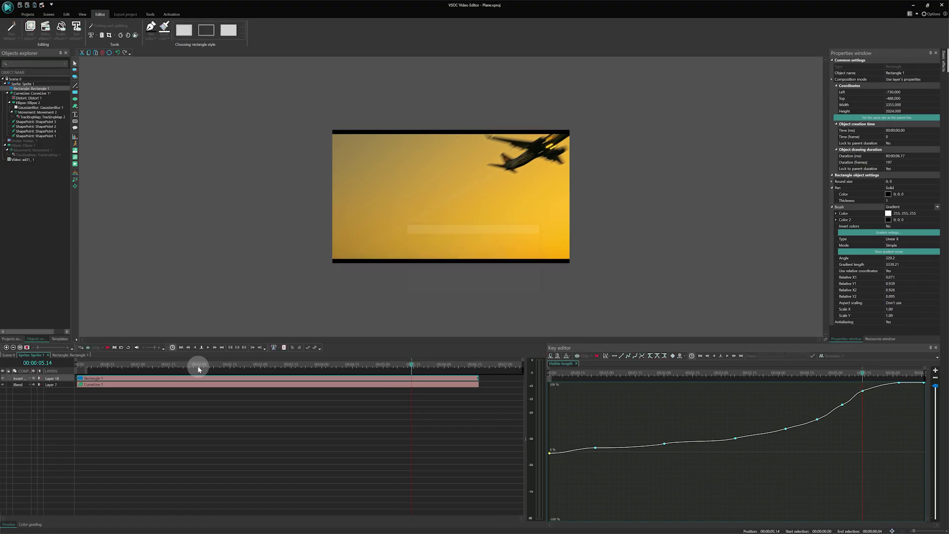
pyautogui.press('space')
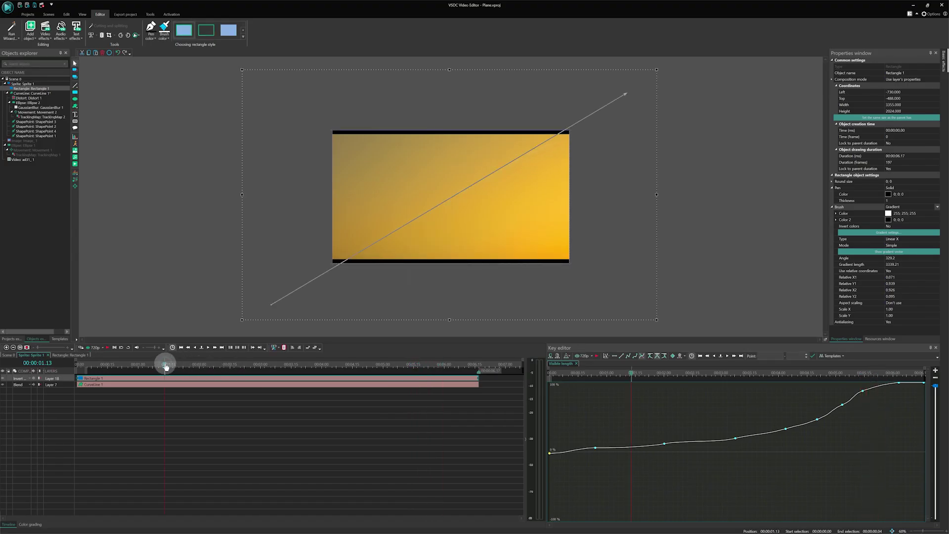
pyautogui.press('space')
pyautogui.click(255, 372)
# - Add a movement path carrying Rectangle 1 toward the upper right, then return to Sprite 1
pyautogui.click(261, 304)
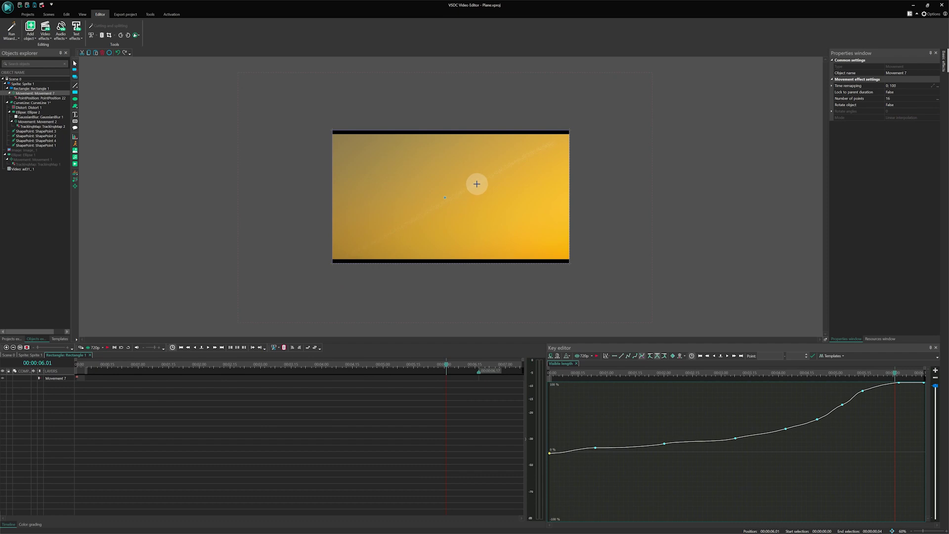
pyautogui.click(478, 180)
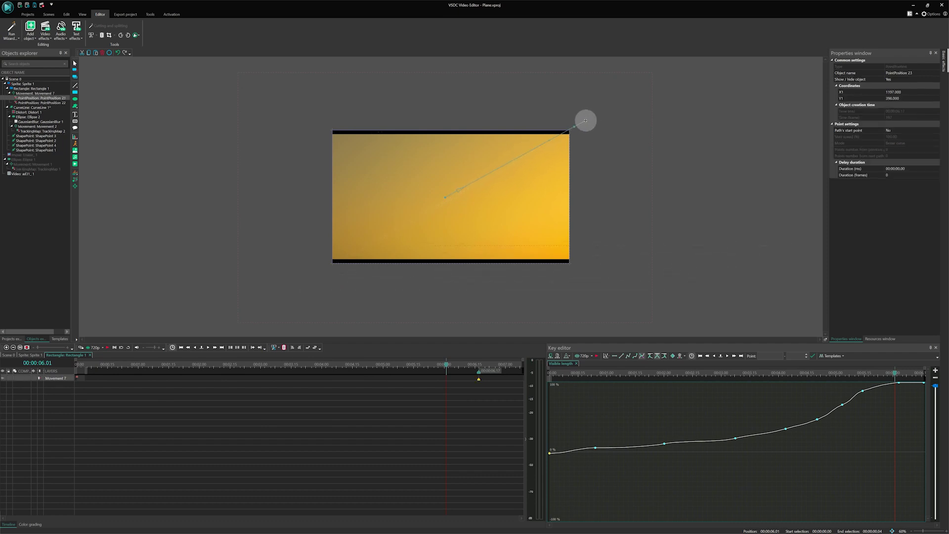
pyautogui.click(77, 378)
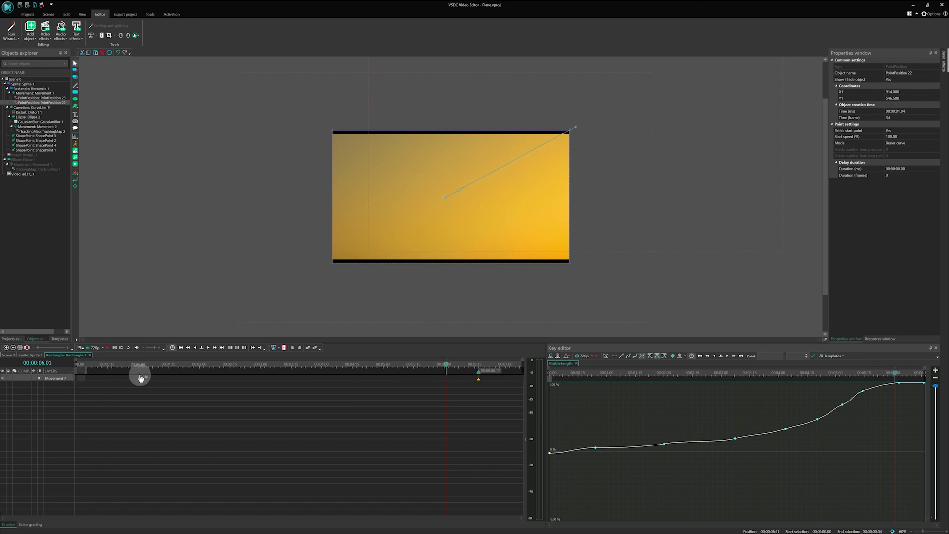
pyautogui.click(84, 365)
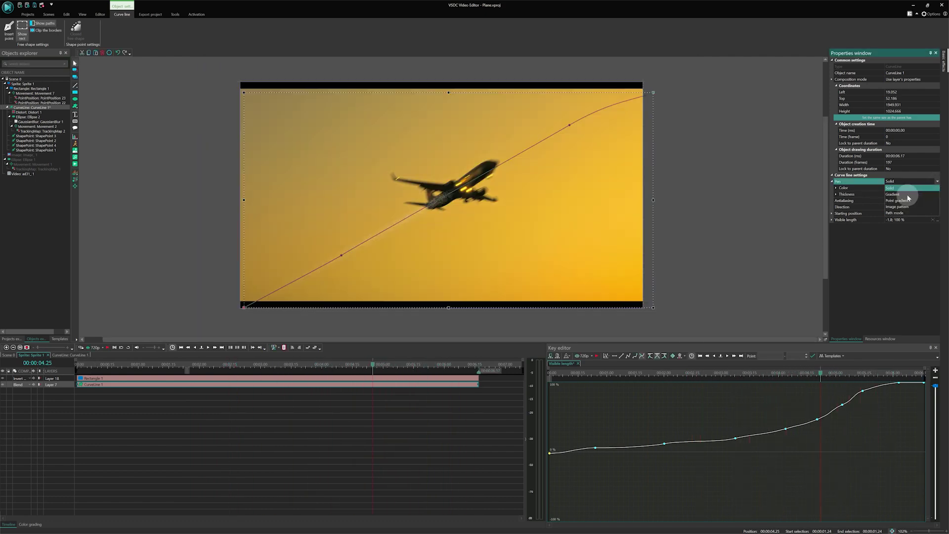
# - Switch CurveLine 1's fill to Gradient and keyframe a new Start color
pyautogui.click(895, 195)
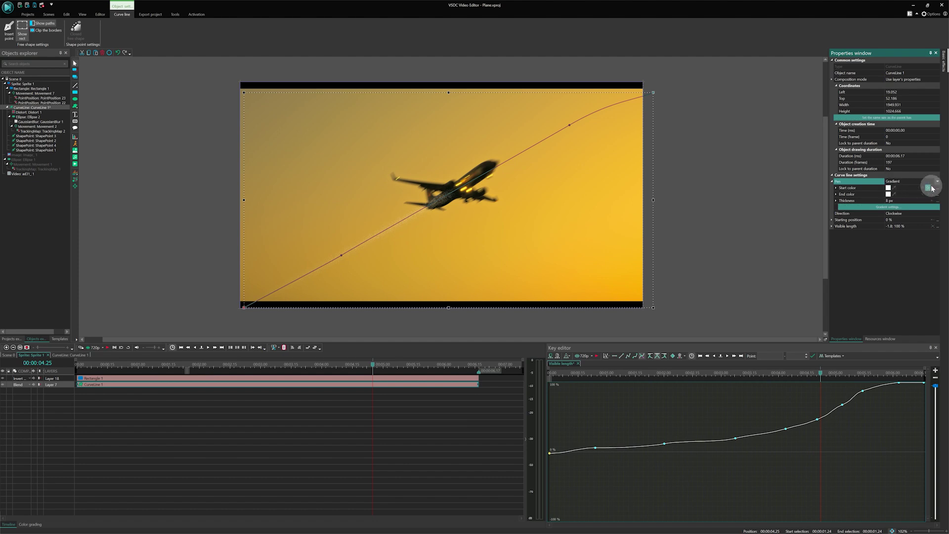
pyautogui.click(927, 188)
pyautogui.click(889, 188)
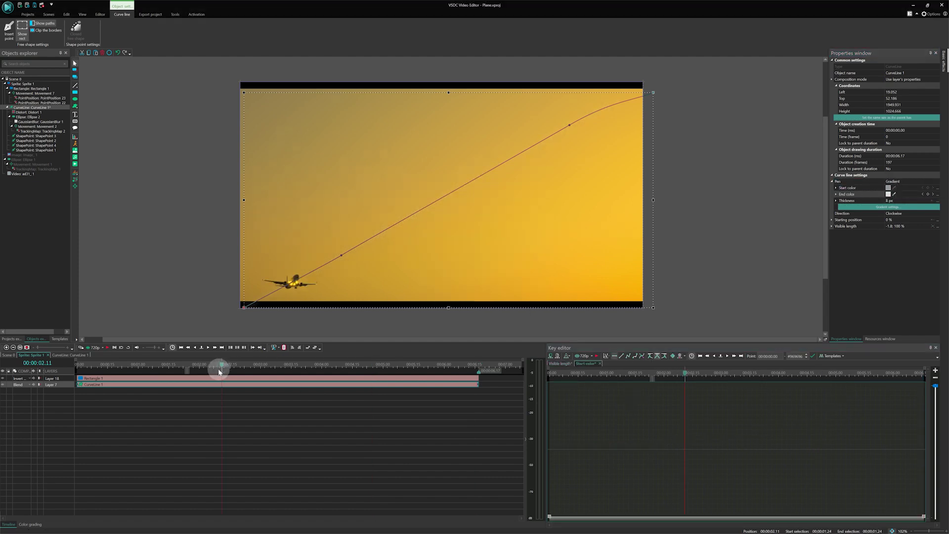
pyautogui.click(352, 379)
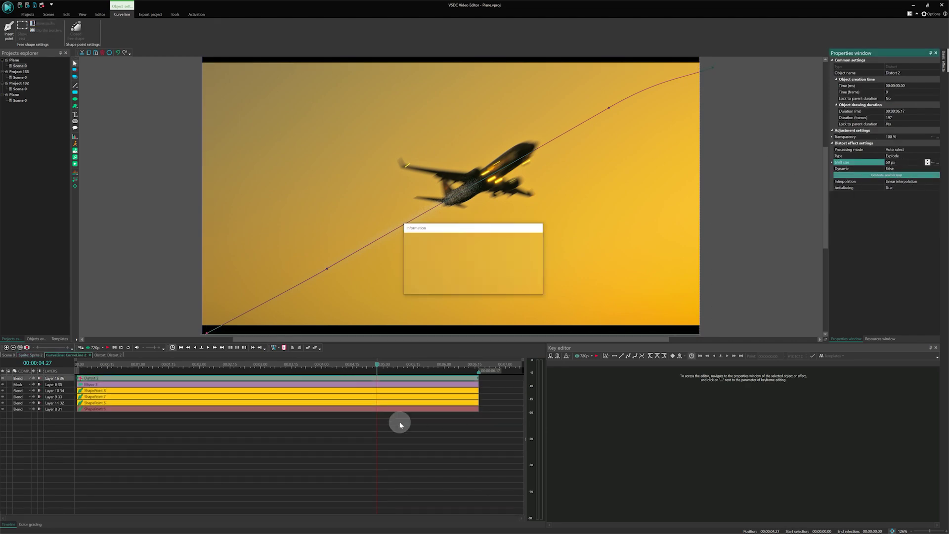